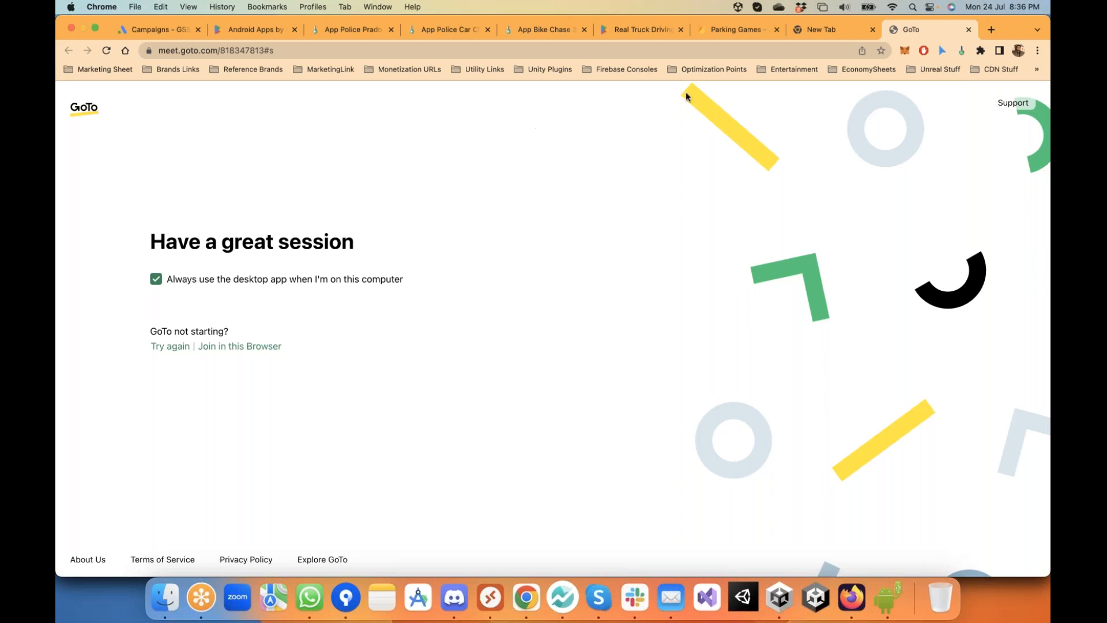
- Search the web for the Unity download and review the Unity Store's Unity Personal download page, closing it when done
{"action": "left_click", "coordinate": [819, 30]}
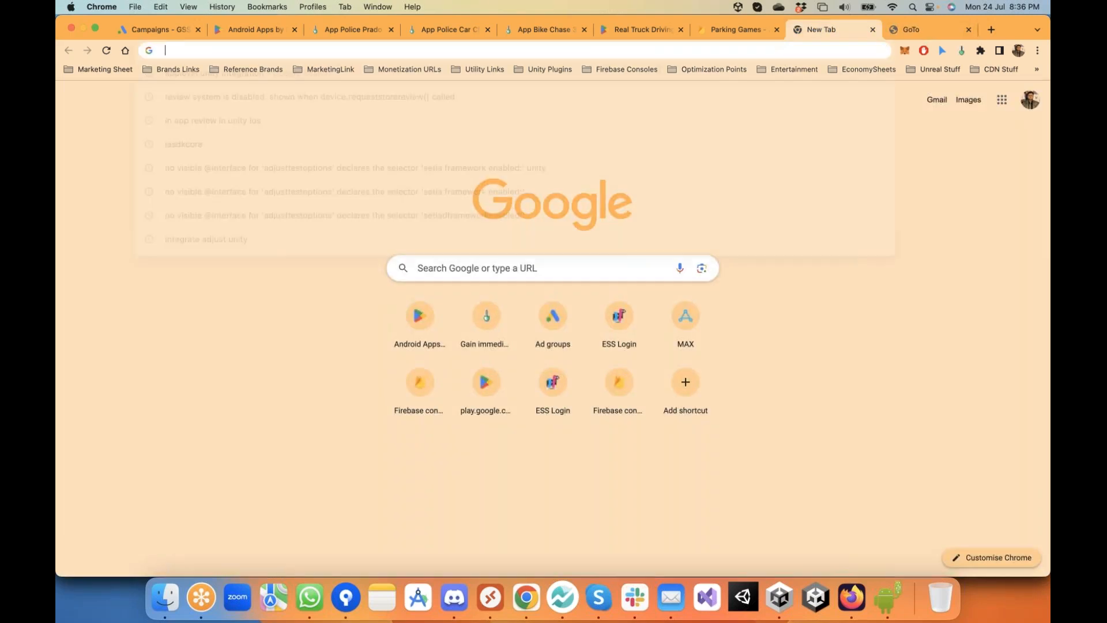
{"action": "type", "text": "Unity D"}
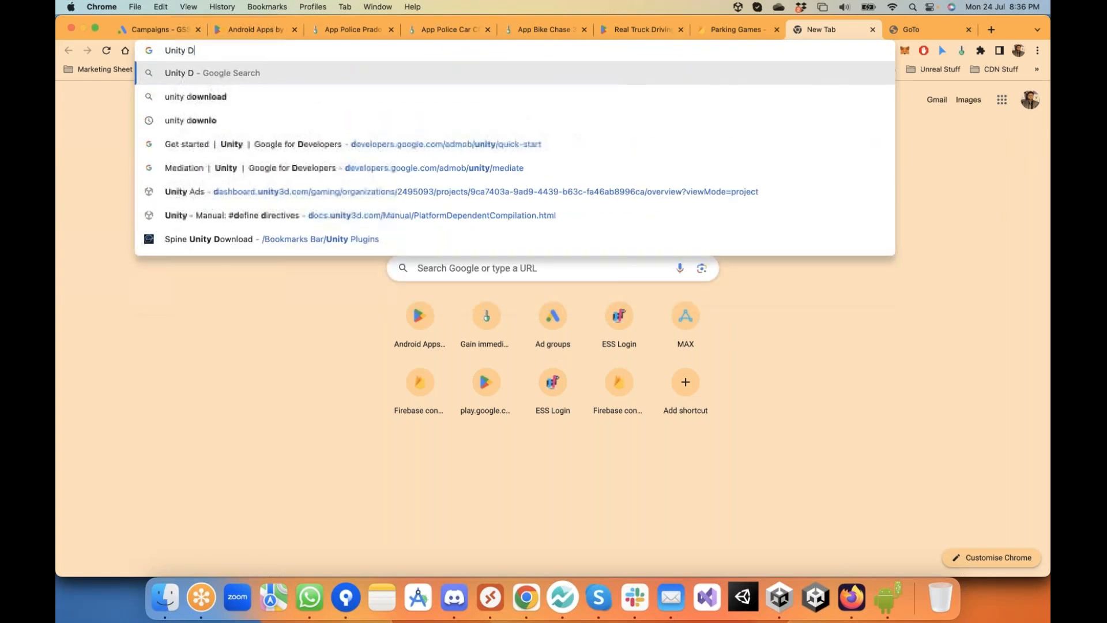
{"action": "type", "text": "own"}
{"action": "key", "text": "Return"}
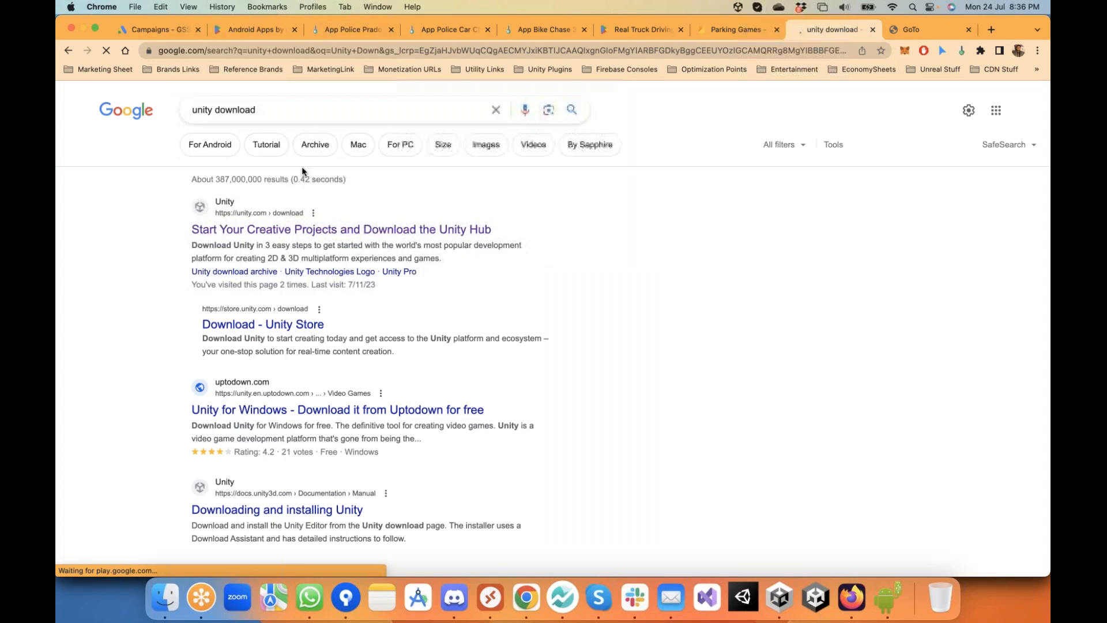
{"action": "left_click", "coordinate": [237, 326]}
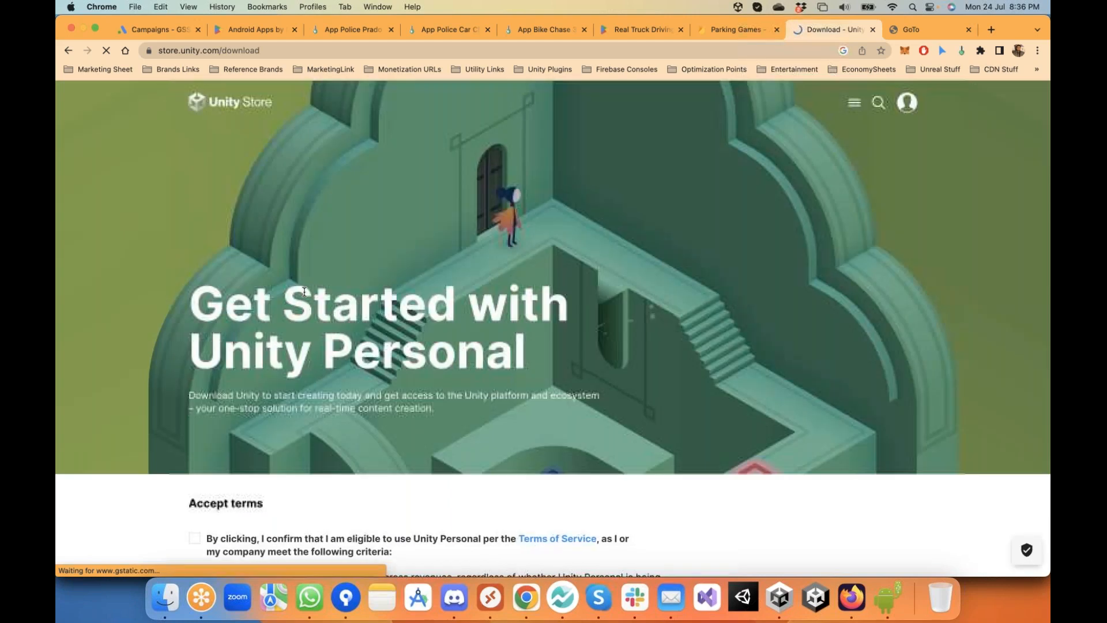
{"action": "scroll", "coordinate": [237, 323], "scroll_direction": "down", "scroll_amount": 8}
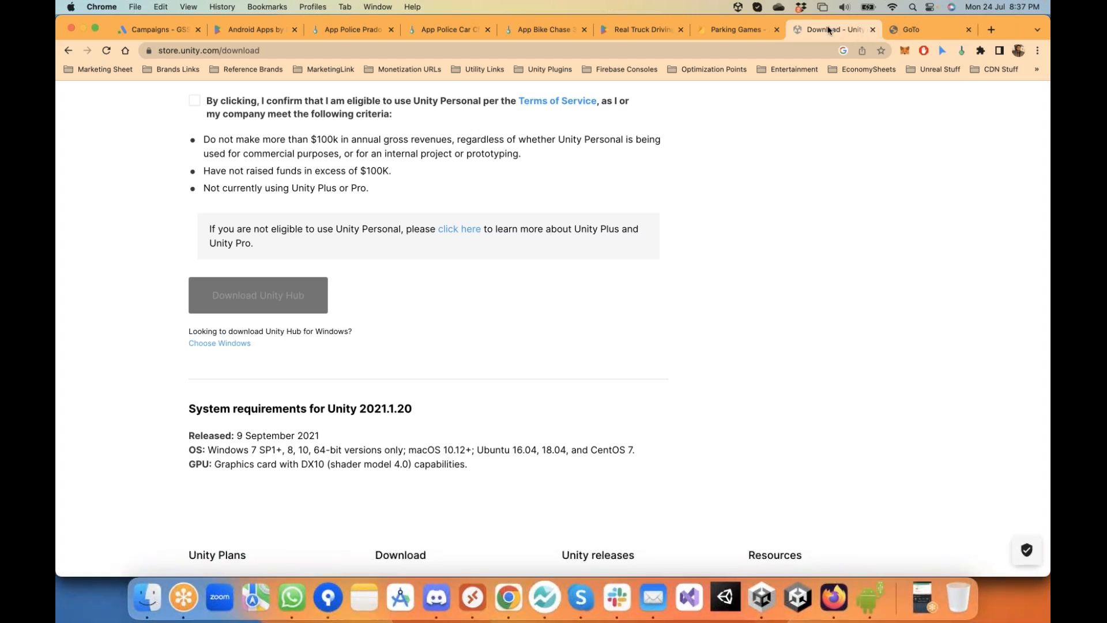
{"action": "left_click", "coordinate": [874, 30]}
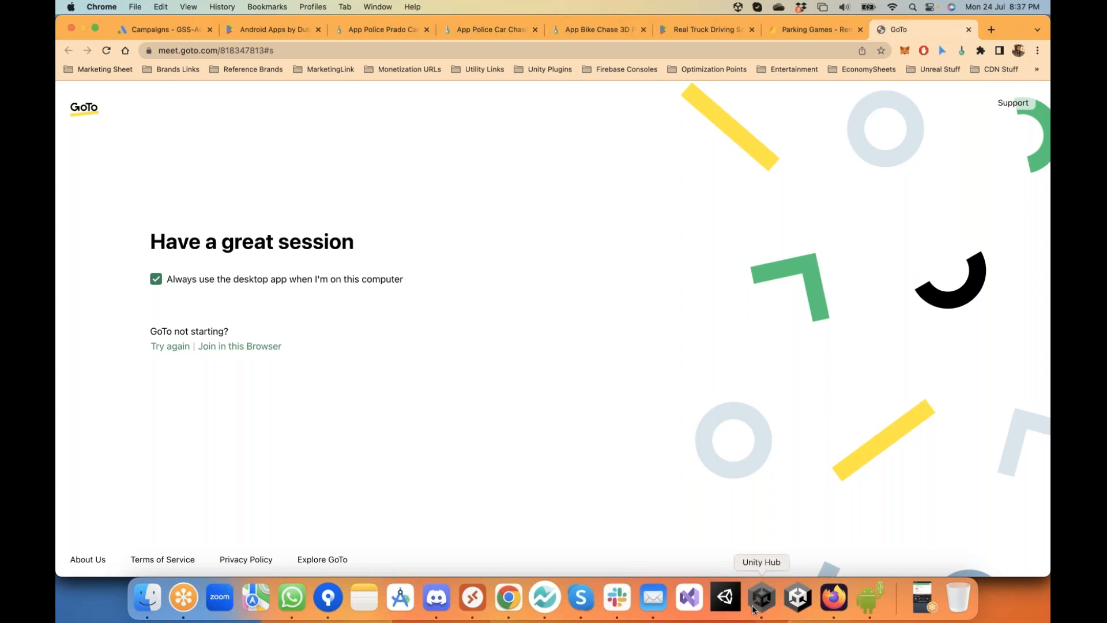
- Switch to Unity Hub and look through the list of existing projects
{"action": "left_click", "coordinate": [761, 598]}
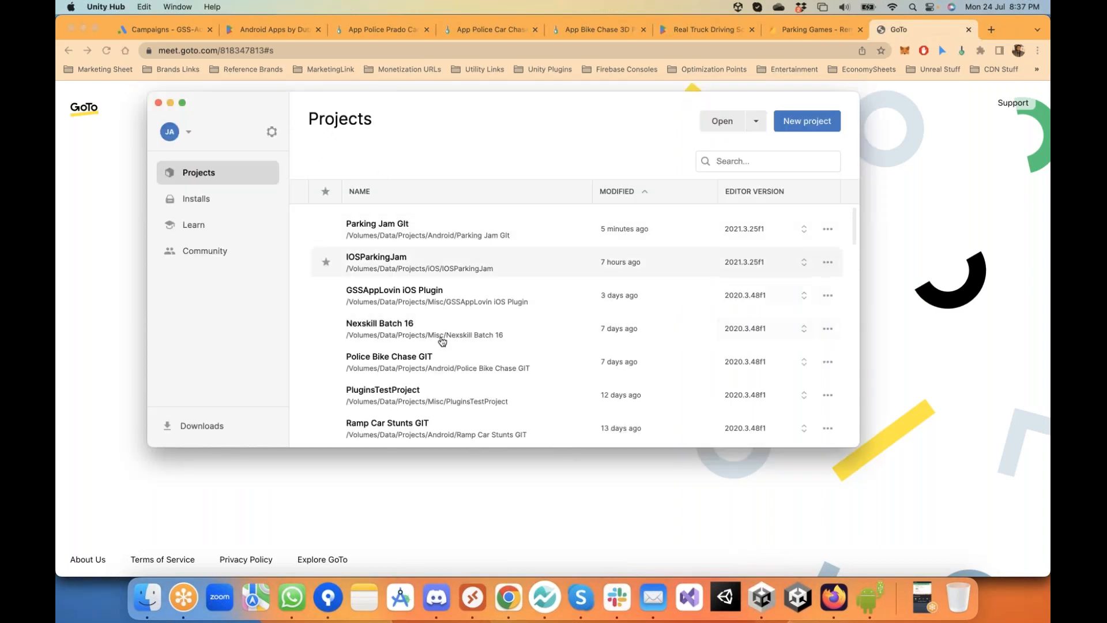
{"action": "scroll", "coordinate": [425, 277], "scroll_direction": "down", "scroll_amount": 5}
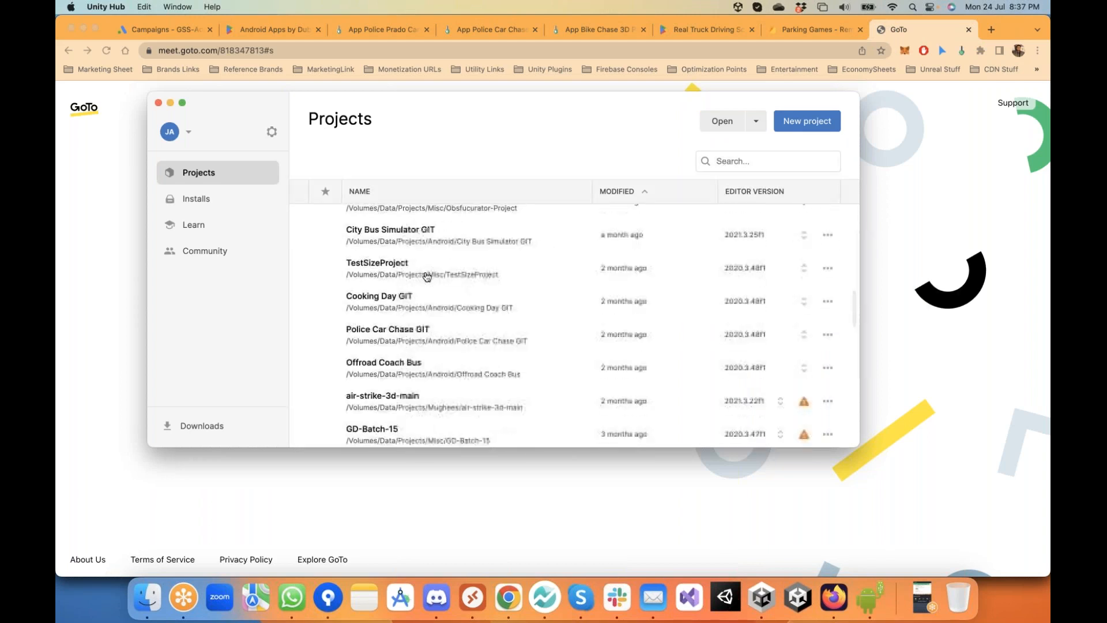
{"action": "scroll", "coordinate": [426, 277], "scroll_direction": "up", "scroll_amount": 5}
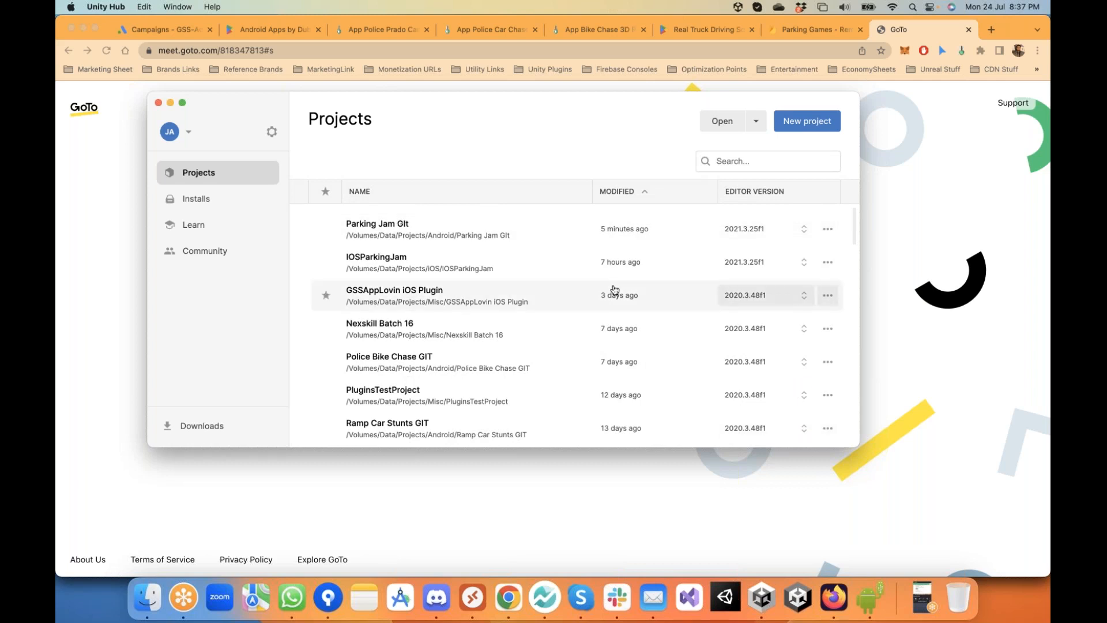
- Review the project location and licenses in the Hub preferences, including the options for adding a free personal license
{"action": "left_click", "coordinate": [272, 134]}
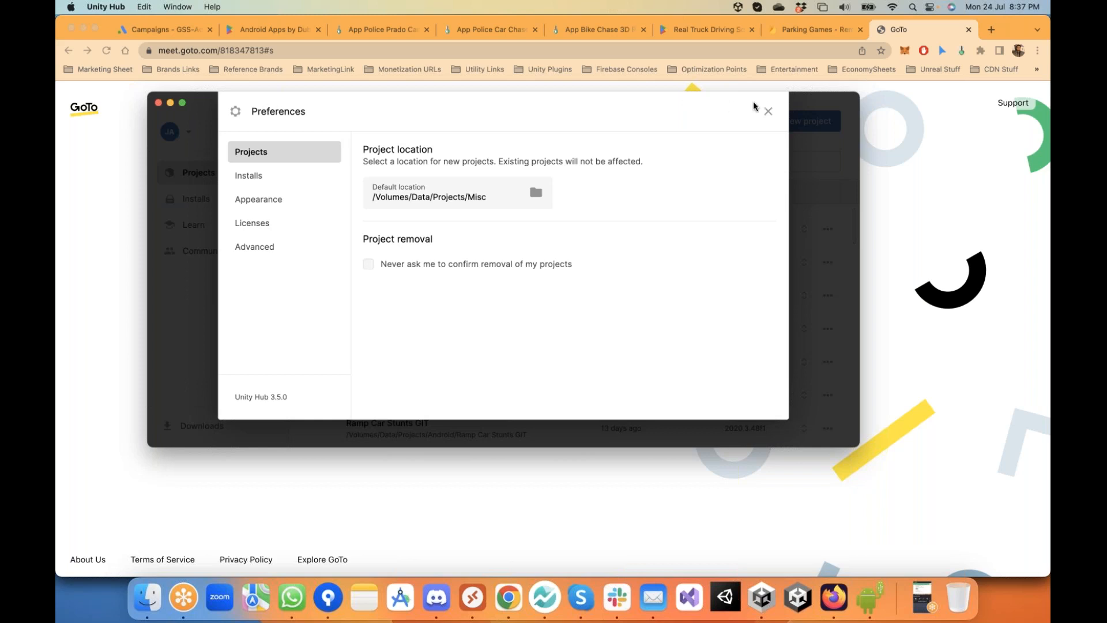
{"action": "left_click", "coordinate": [768, 111]}
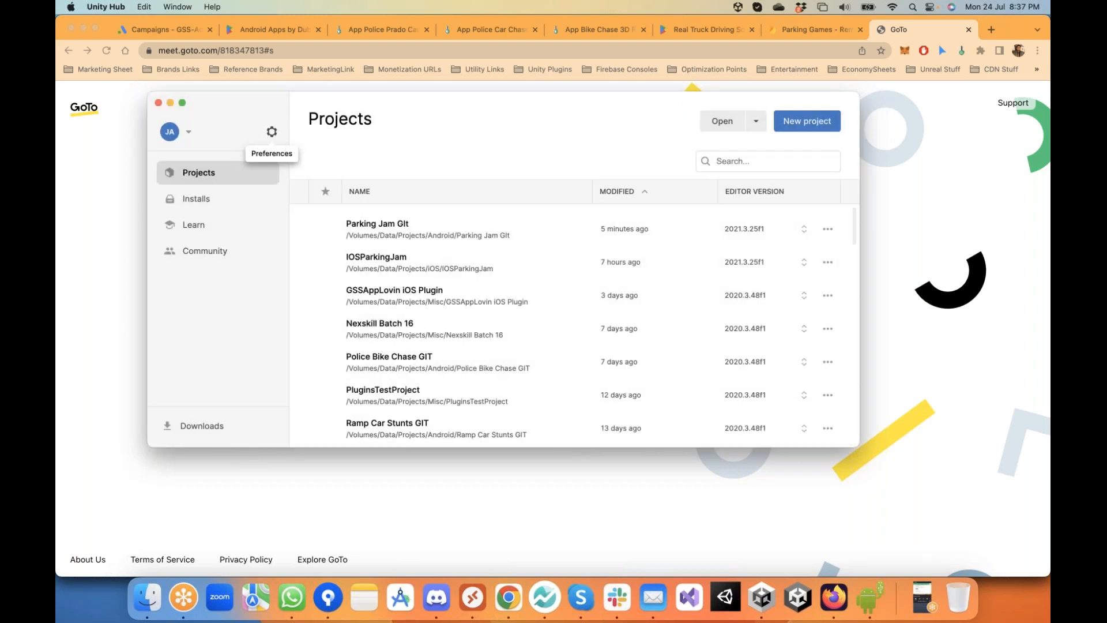
{"action": "left_click", "coordinate": [272, 133]}
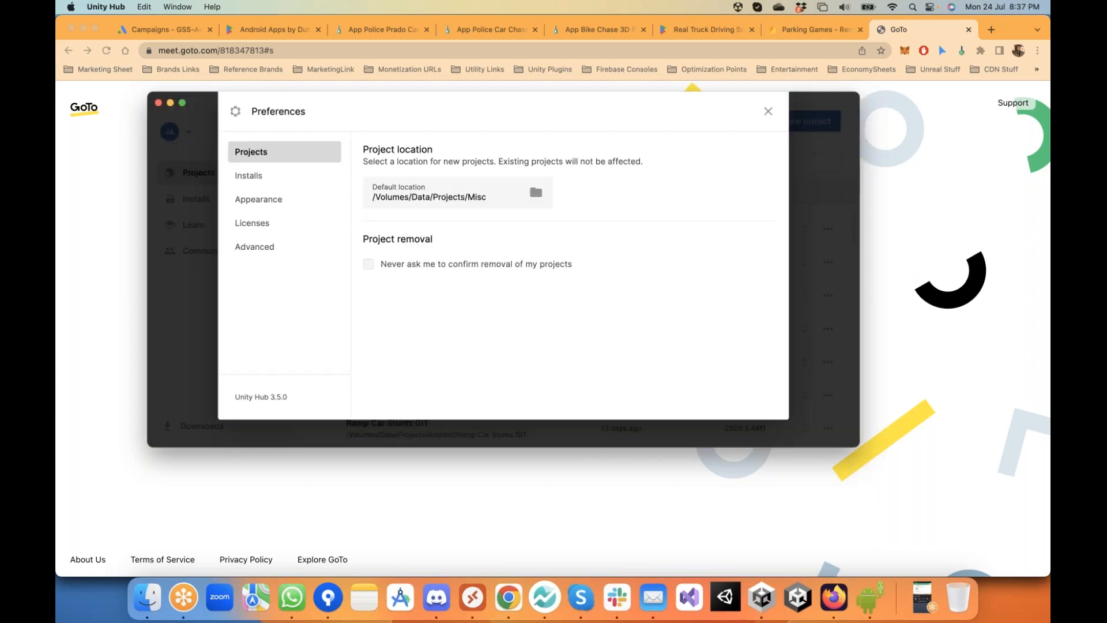
{"action": "left_click", "coordinate": [260, 225]}
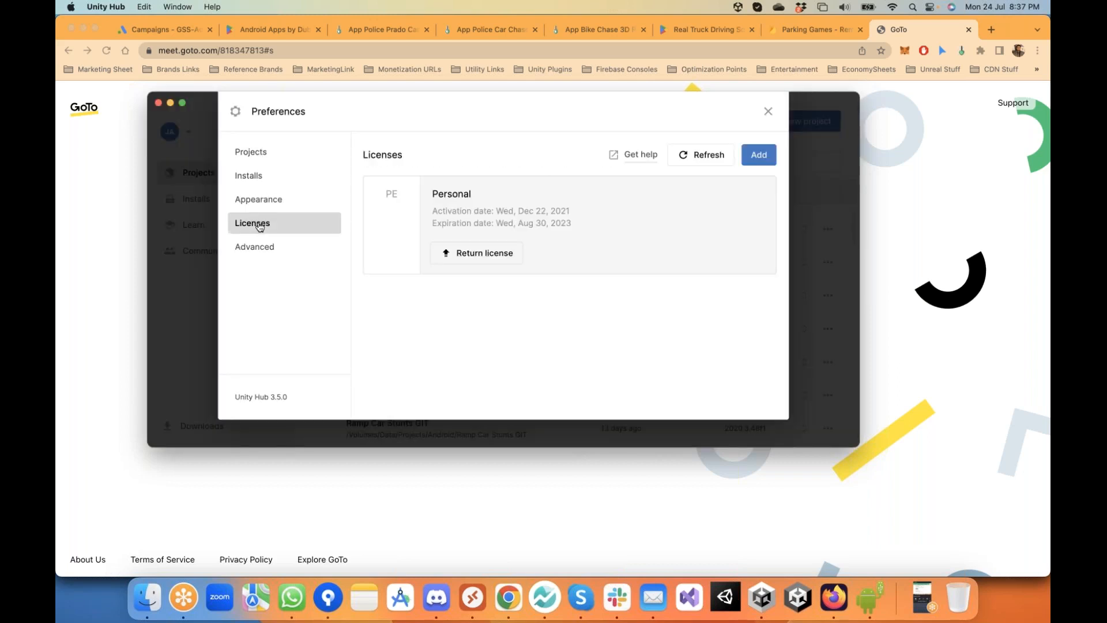
{"action": "left_click", "coordinate": [759, 156]}
{"action": "scroll", "coordinate": [346, 208], "scroll_direction": "down", "scroll_amount": 5}
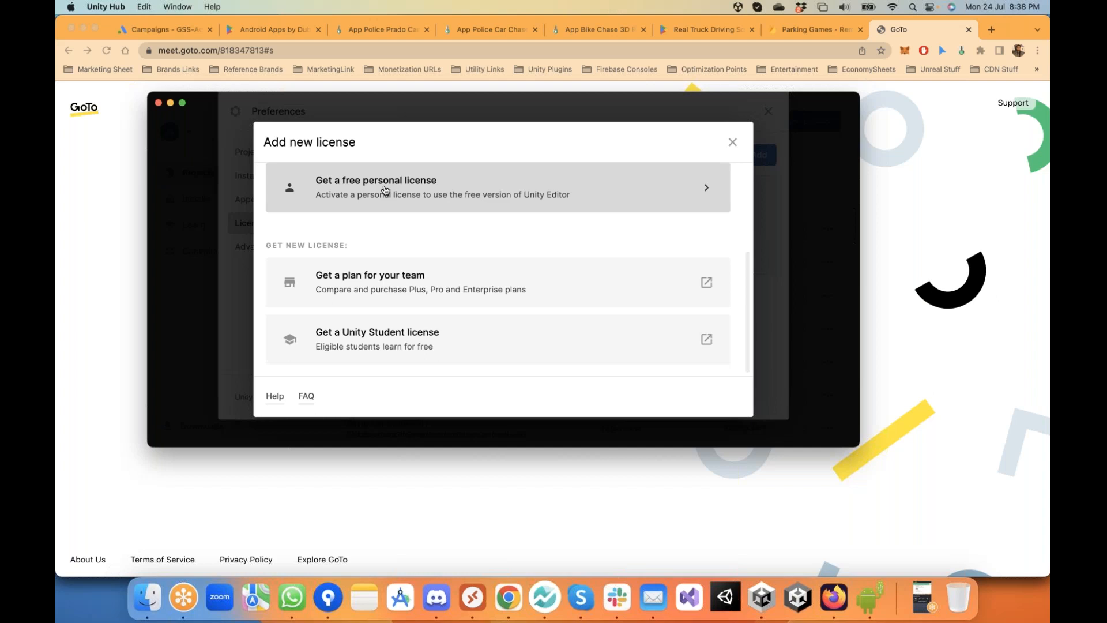
{"action": "left_click", "coordinate": [732, 141]}
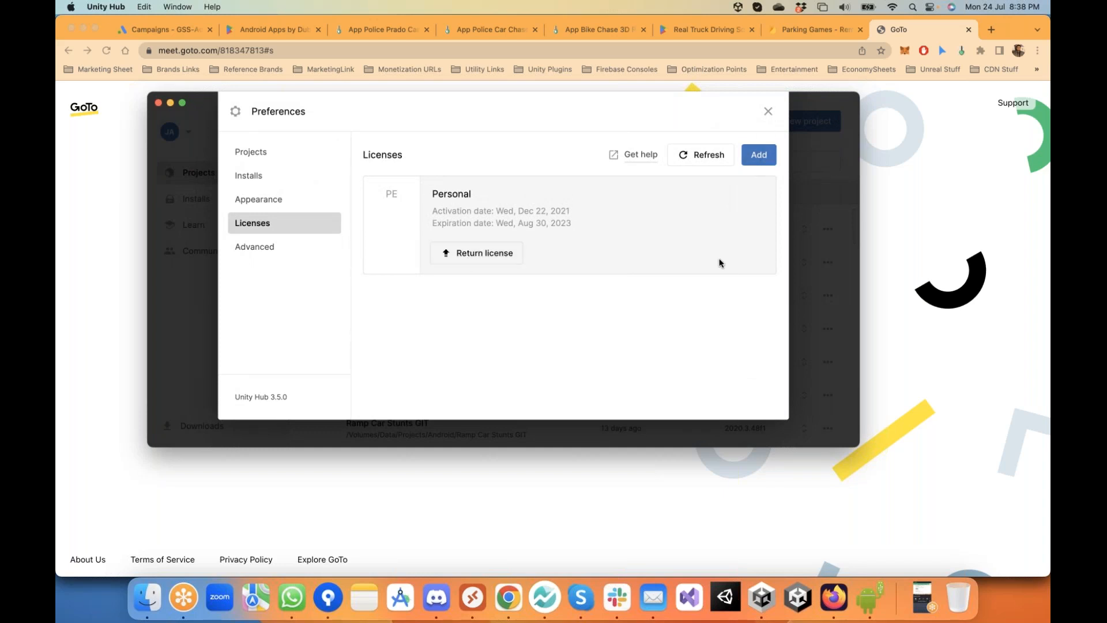
{"action": "left_click", "coordinate": [769, 112]}
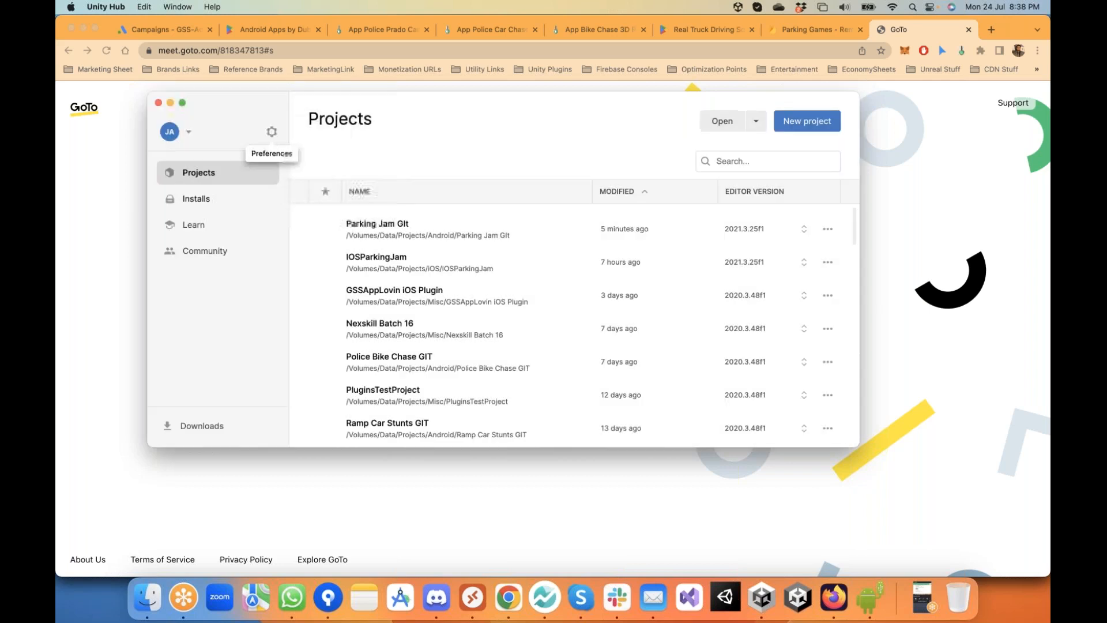
- Examine the installed editors and the modules offered for installing Unity 2021.3.28f1, leaving without installing
{"action": "left_click", "coordinate": [198, 199]}
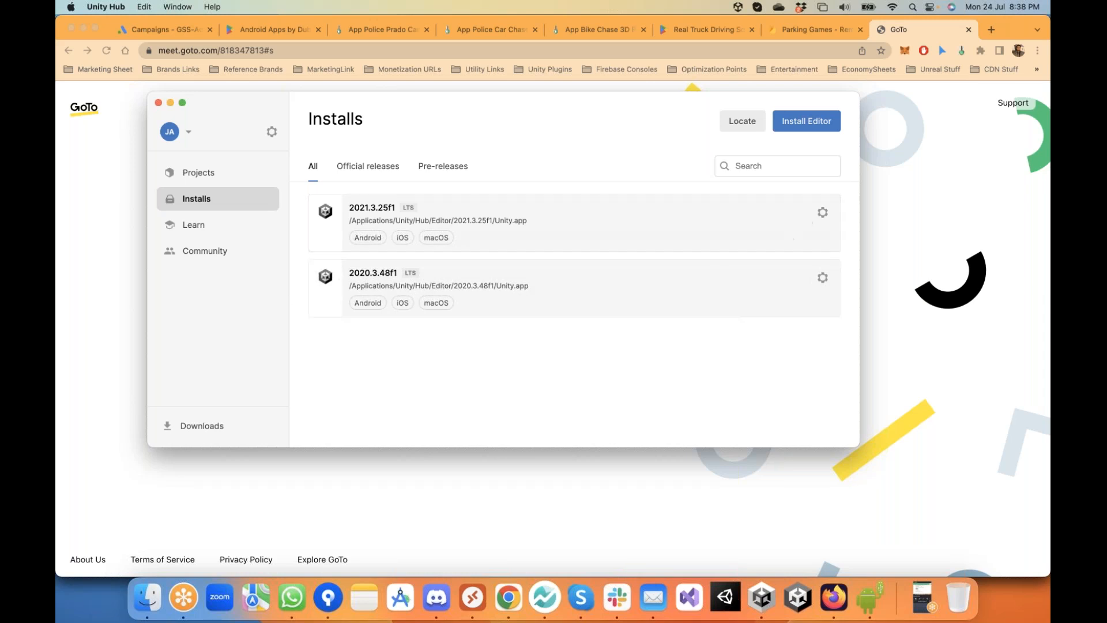
{"action": "left_click", "coordinate": [805, 125]}
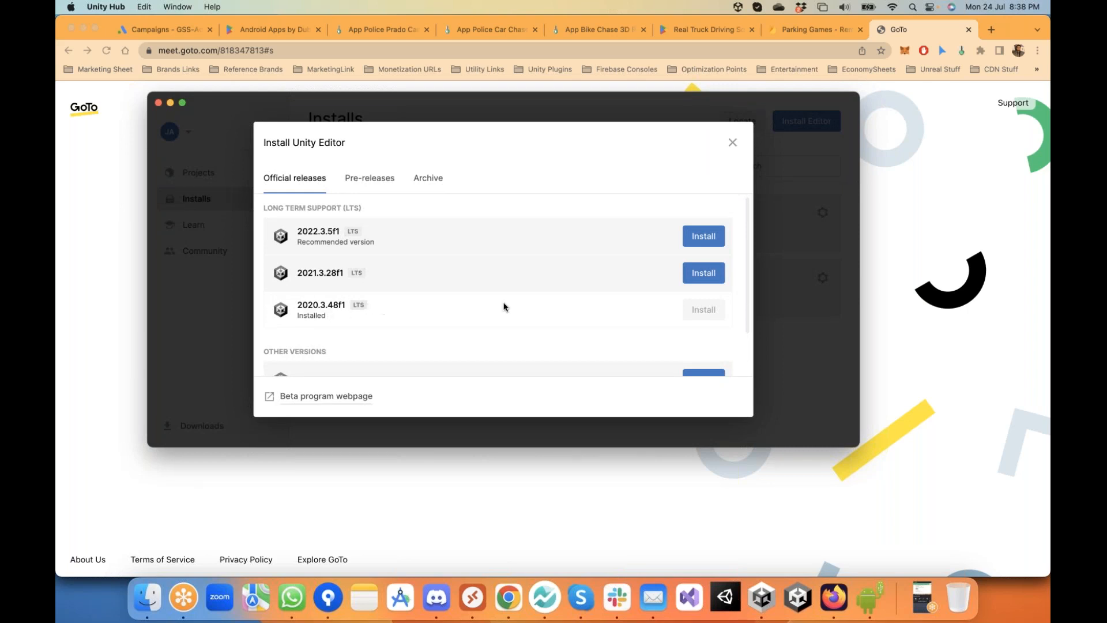
{"action": "left_click", "coordinate": [702, 279]}
{"action": "scroll", "coordinate": [369, 251], "scroll_direction": "down", "scroll_amount": 1}
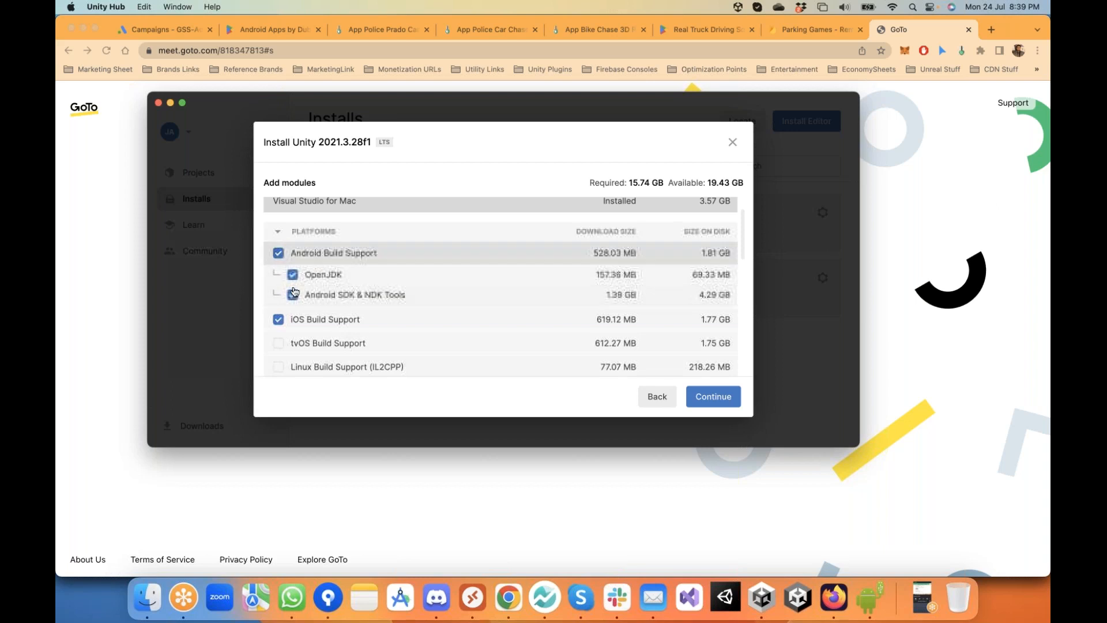
{"action": "scroll", "coordinate": [303, 287], "scroll_direction": "down", "scroll_amount": 7}
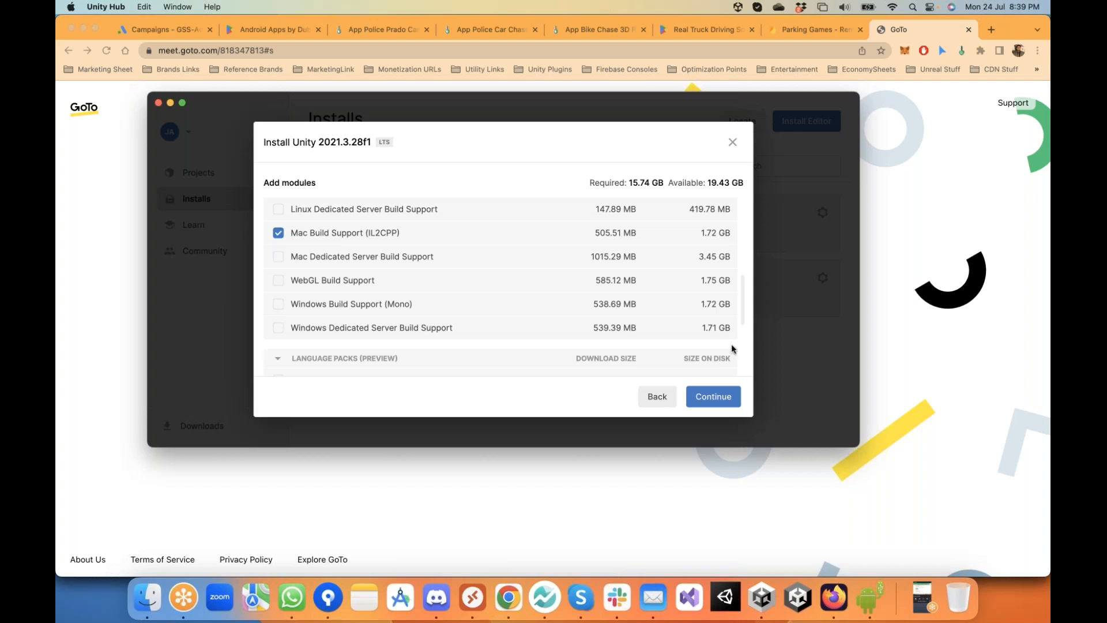
{"action": "left_click", "coordinate": [660, 397]}
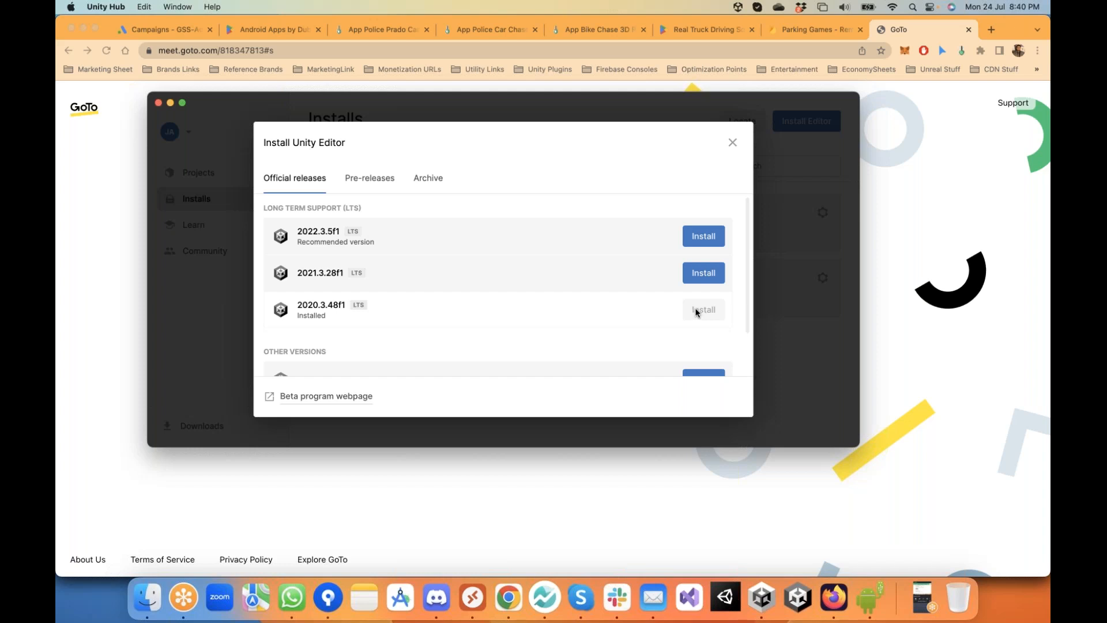
{"action": "left_click", "coordinate": [704, 273]}
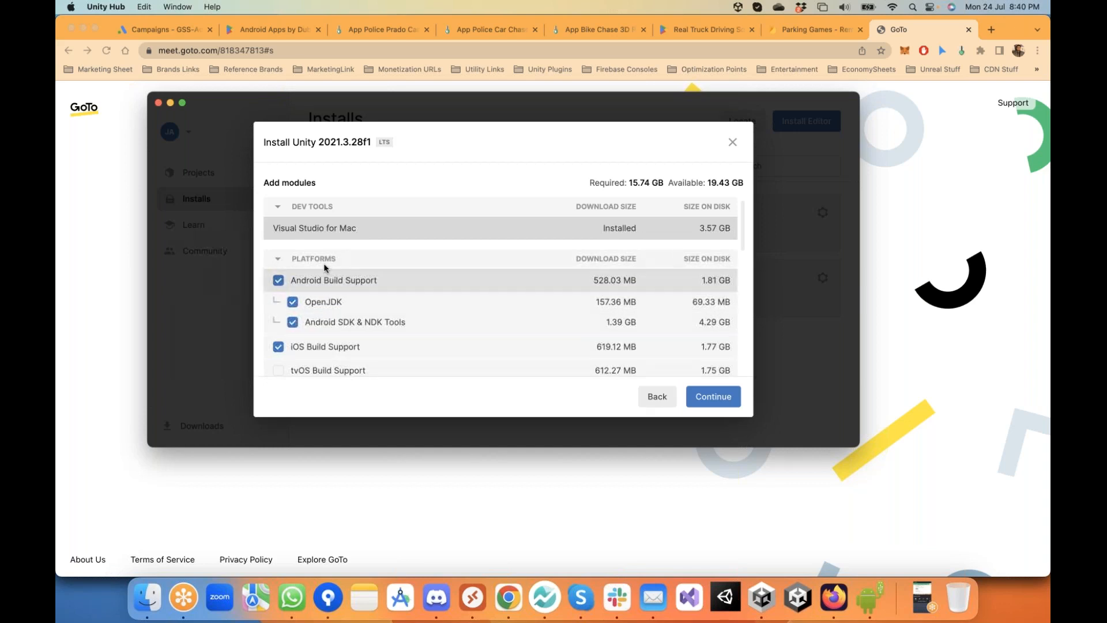
{"action": "scroll", "coordinate": [327, 283], "scroll_direction": "down", "scroll_amount": 2}
{"action": "scroll", "coordinate": [660, 336], "scroll_direction": "down", "scroll_amount": 2}
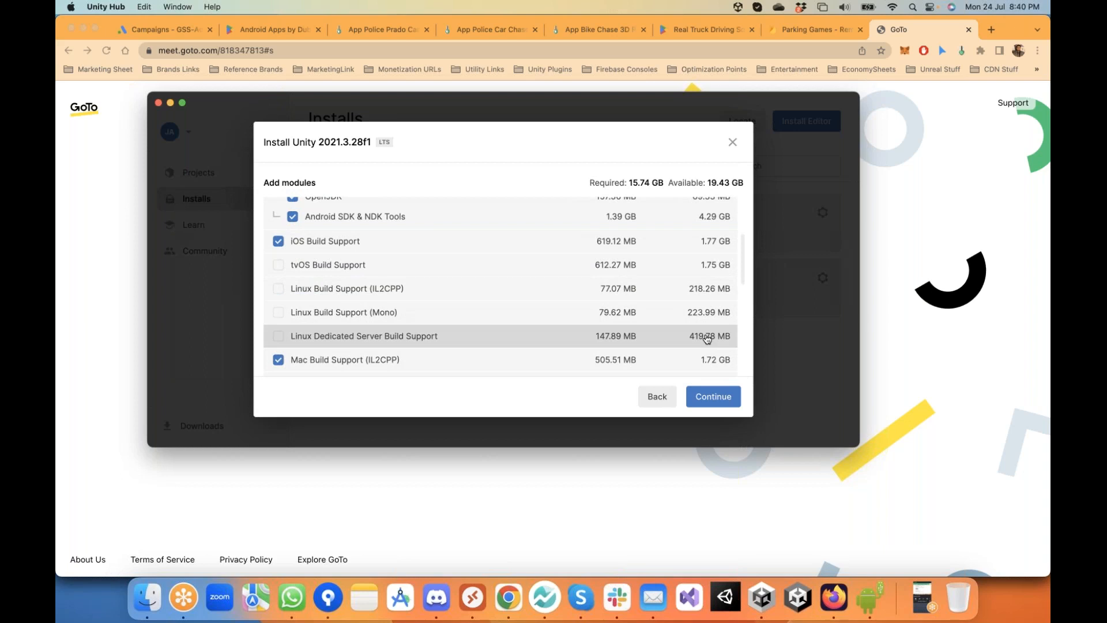
{"action": "left_click", "coordinate": [733, 142]}
- Start a new project with the editor version set to 2020.3.48f1
{"action": "left_click", "coordinate": [219, 174]}
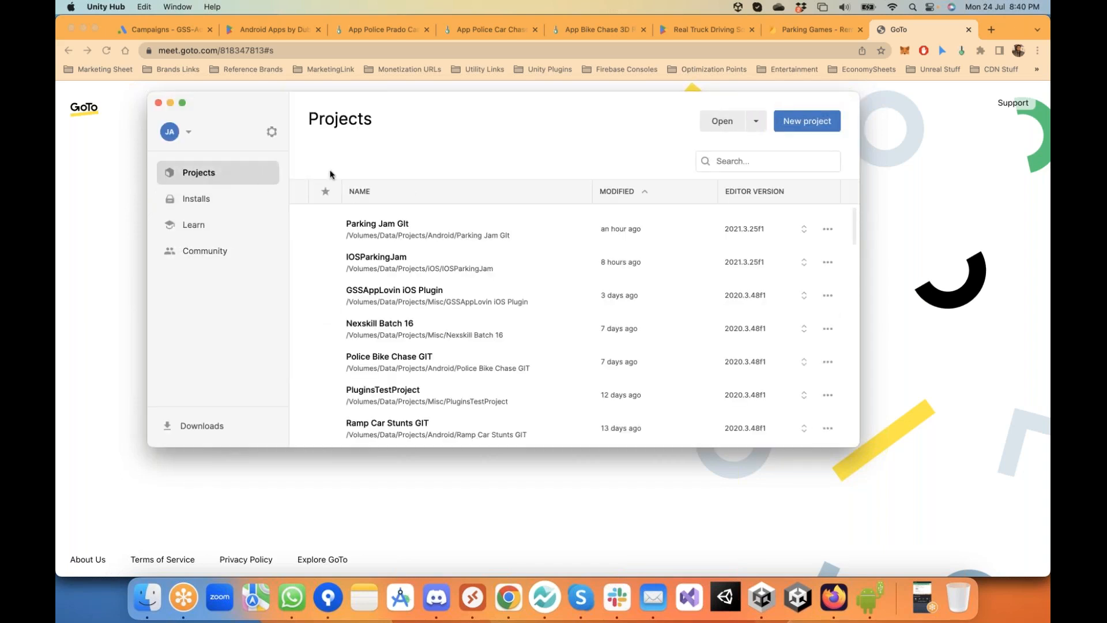
{"action": "left_click", "coordinate": [792, 131]}
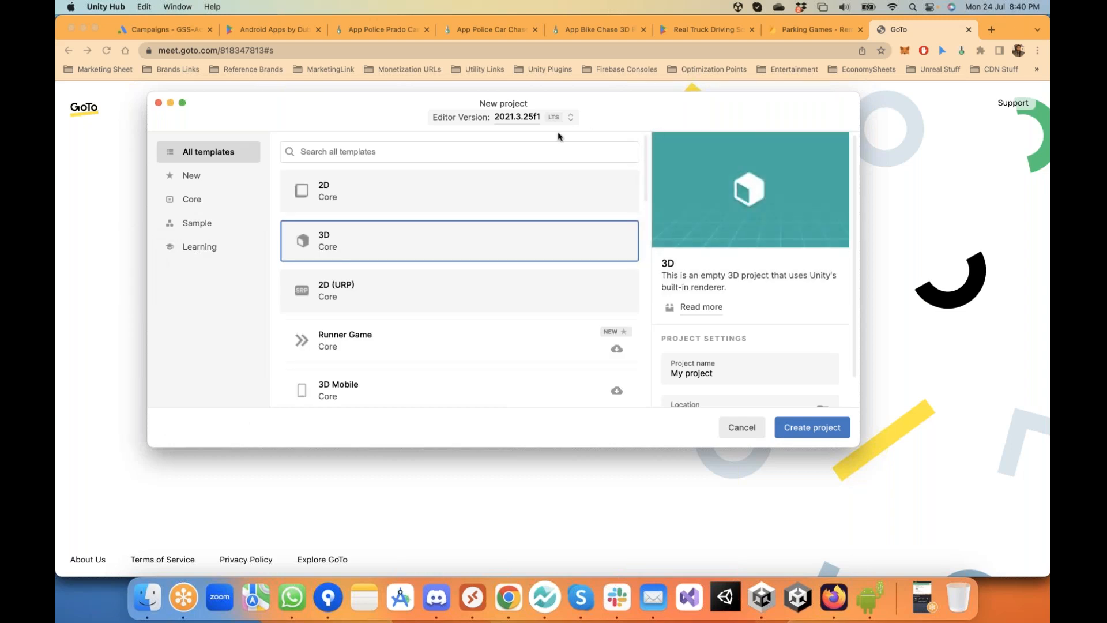
{"action": "left_click", "coordinate": [536, 117]}
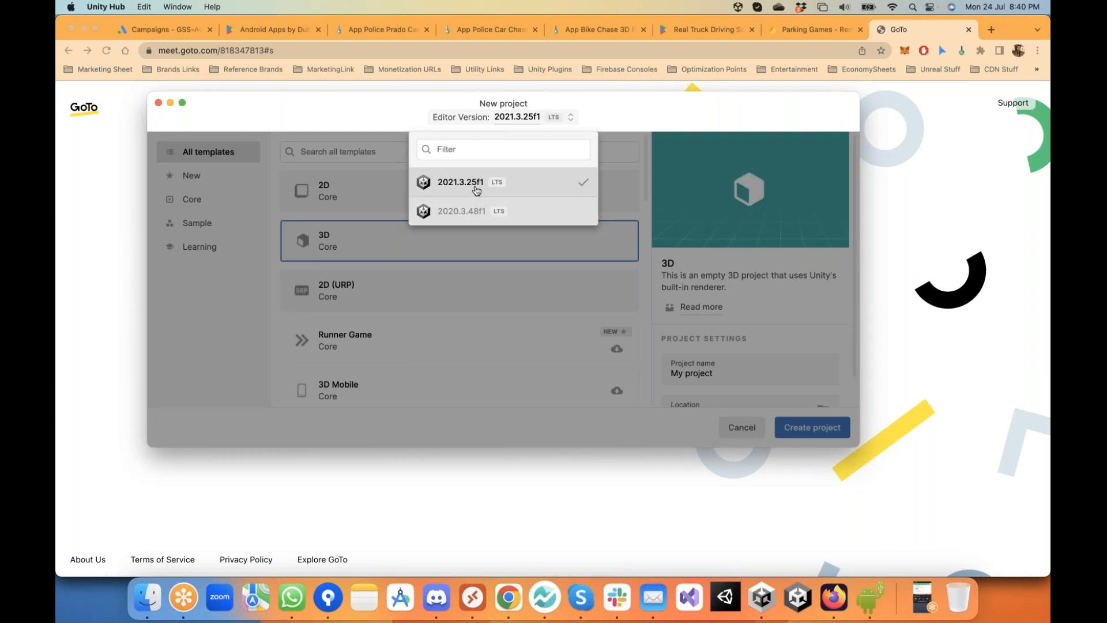
{"action": "left_click", "coordinate": [461, 211]}
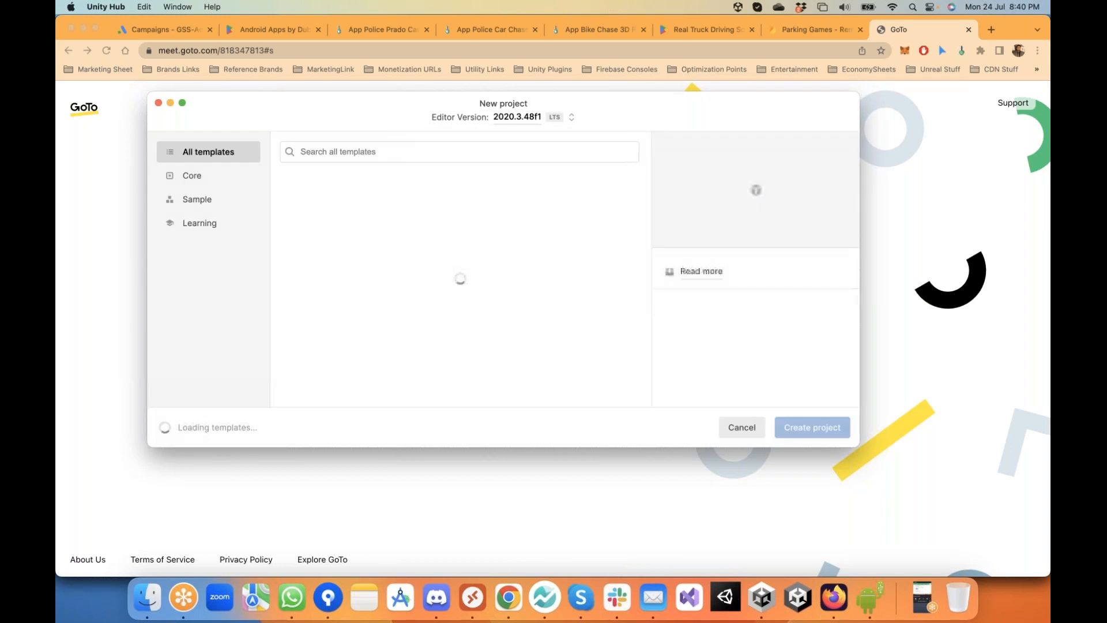
- Name the 3D project NexSkill-Batch-17 and create it in the default location
{"action": "left_click", "coordinate": [714, 372]}
{"action": "type", "text": "Ne"}
{"action": "key", "text": "BackSpace"}
{"action": "key", "text": "BackSpace"}
{"action": "type", "text": "NexSkill "}
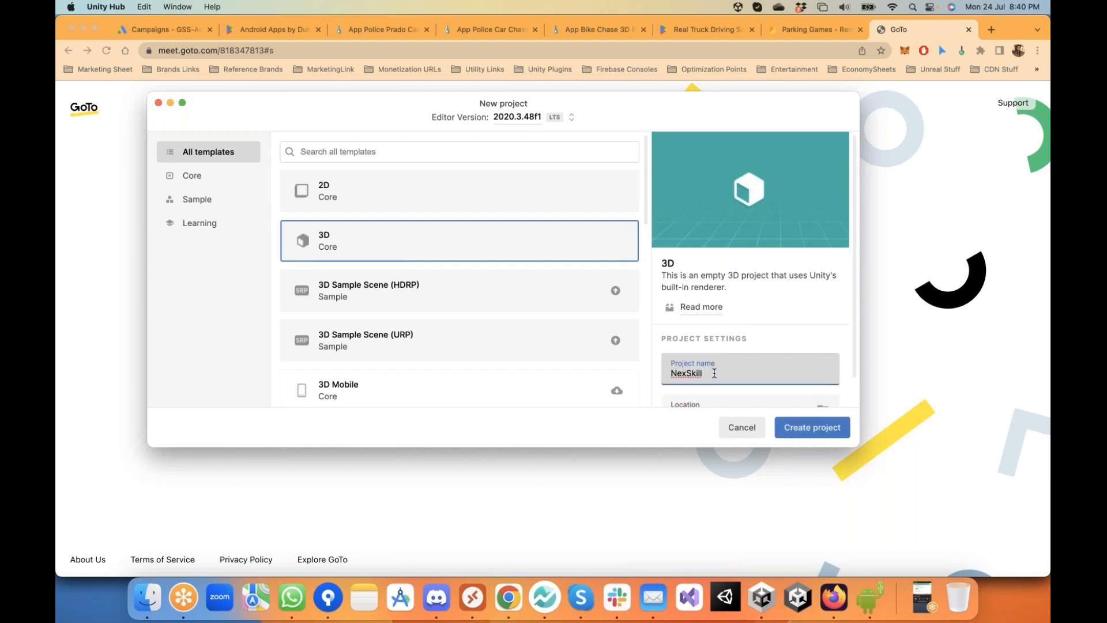
{"action": "type", "text": "Batch 17"}
{"action": "left_click", "coordinate": [708, 372]}
{"action": "key", "text": "BackSpace"}
{"action": "type", "text": "-"}
{"action": "left_click", "coordinate": [733, 372]}
{"action": "key", "text": "BackSpace"}
{"action": "type", "text": "-"}
{"action": "scroll", "coordinate": [733, 373], "scroll_direction": "down", "scroll_amount": 2}
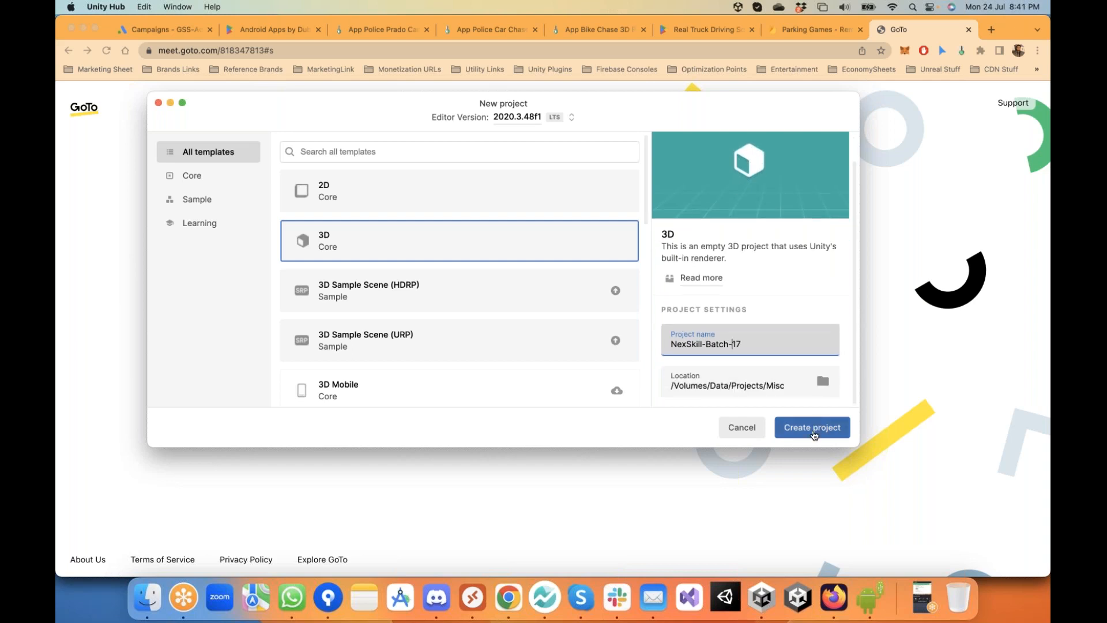
{"action": "left_click", "coordinate": [815, 427]}
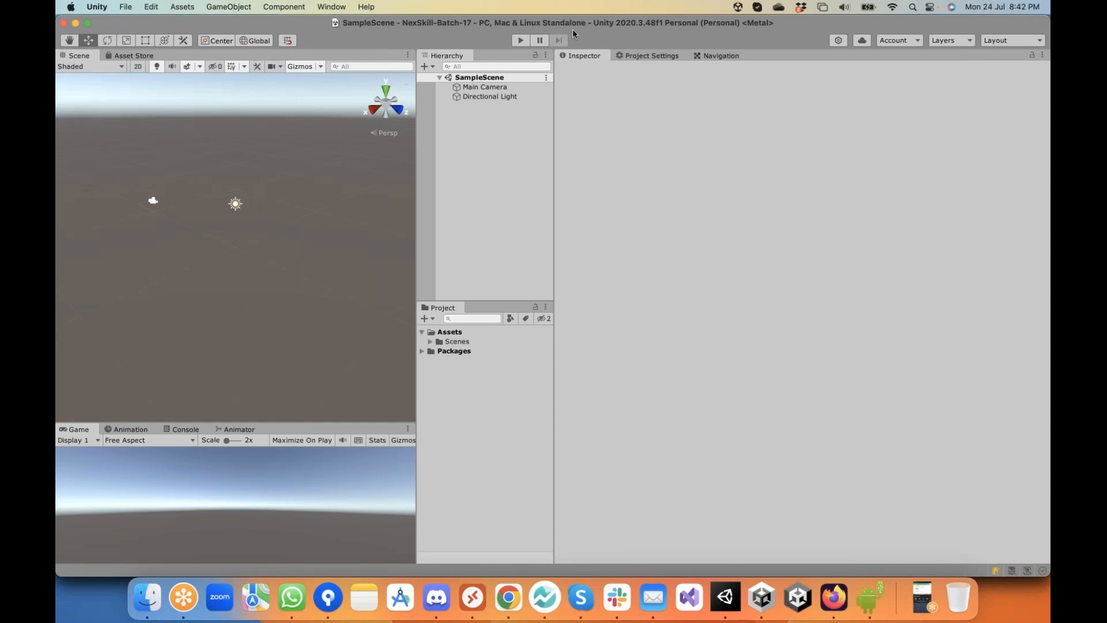
- Open the project's Build Settings and switch the build platform to Android
{"action": "left_click", "coordinate": [128, 7]}
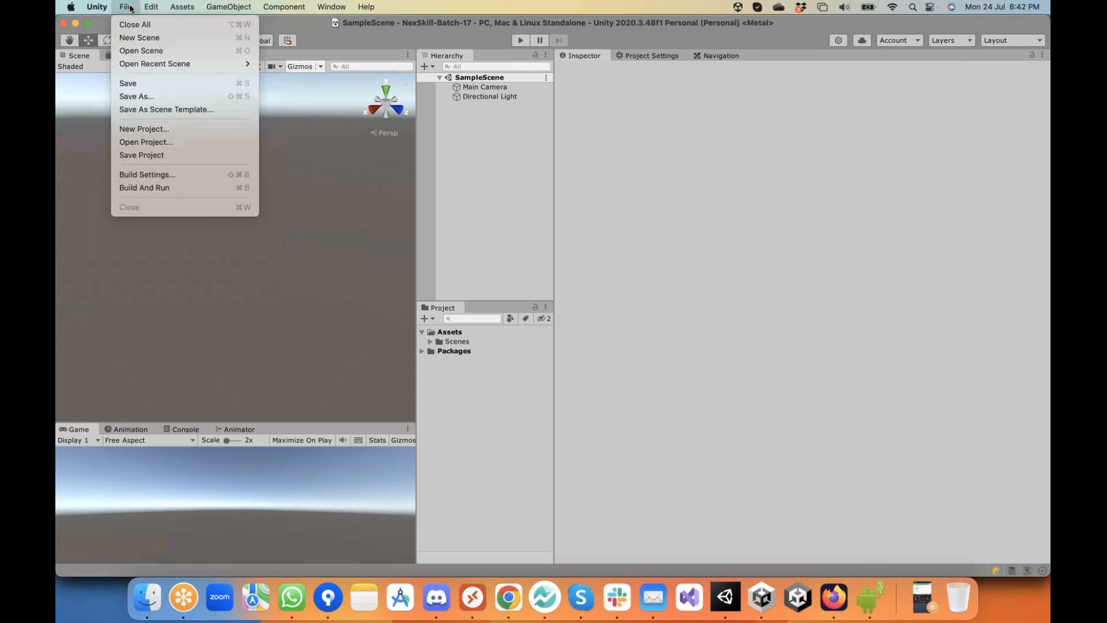
{"action": "left_click", "coordinate": [162, 175]}
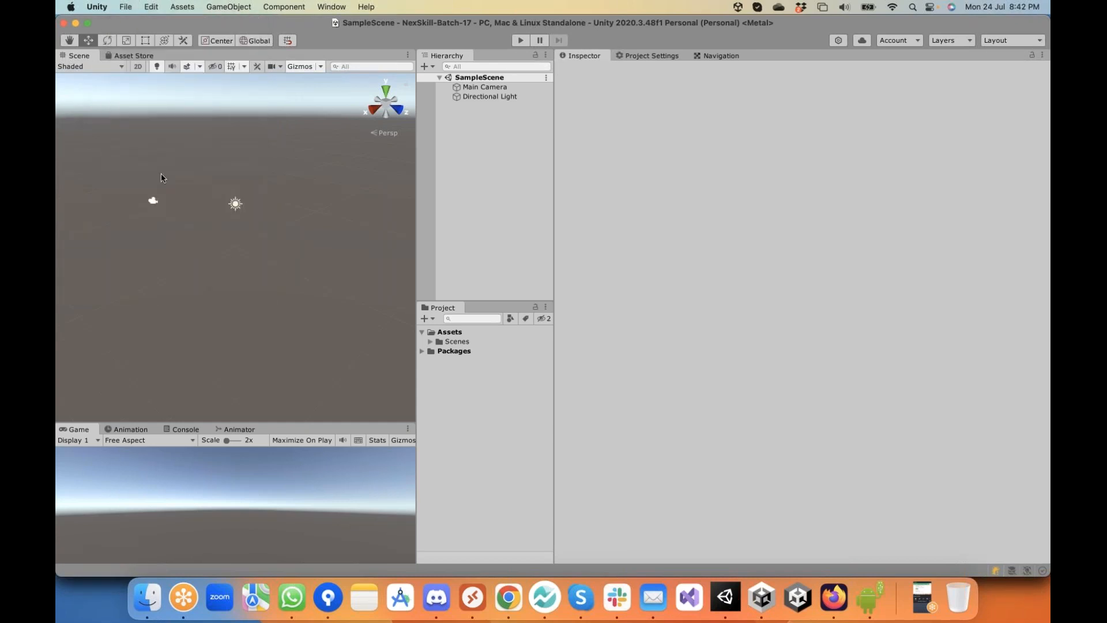
{"action": "key", "text": "super+shift+b"}
{"action": "left_click", "coordinate": [124, 5]}
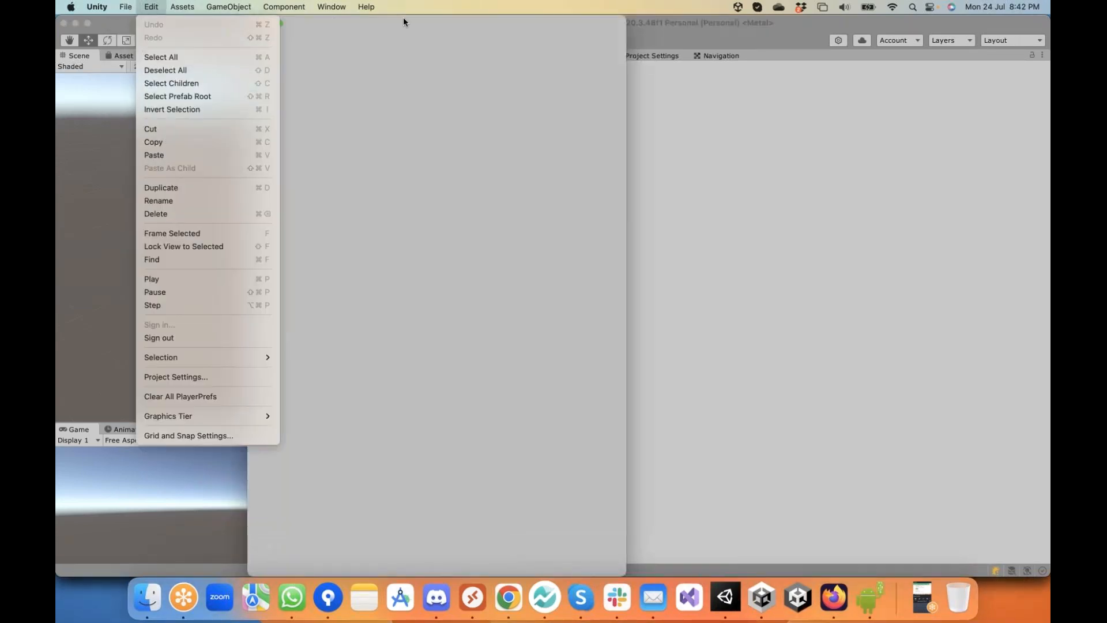
{"action": "left_click", "coordinate": [403, 19]}
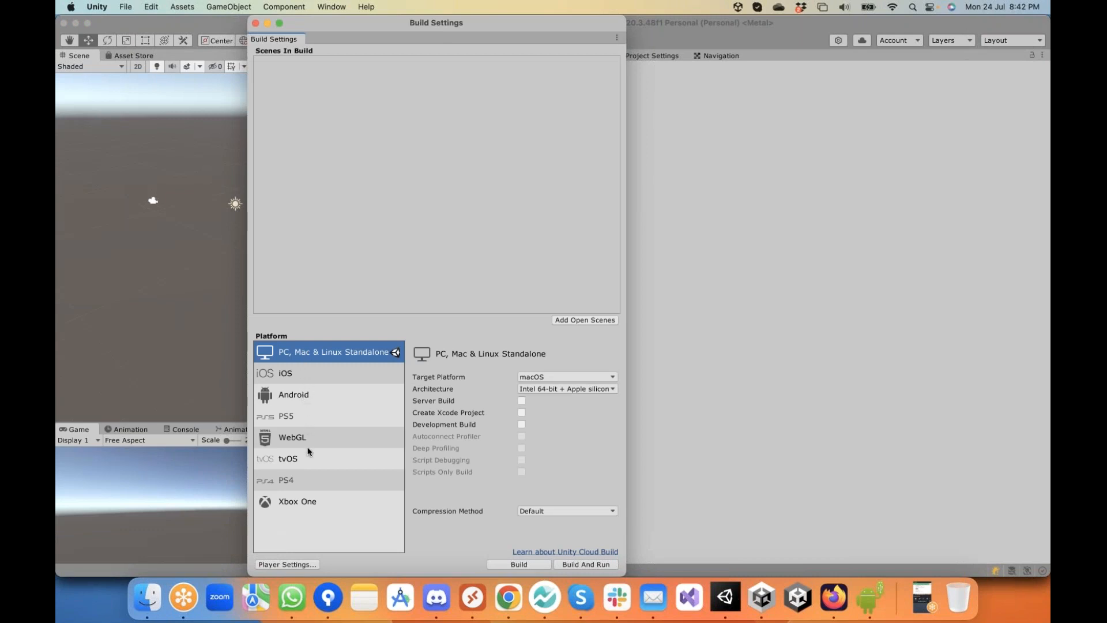
{"action": "left_click", "coordinate": [303, 397]}
{"action": "left_click", "coordinate": [526, 564]}
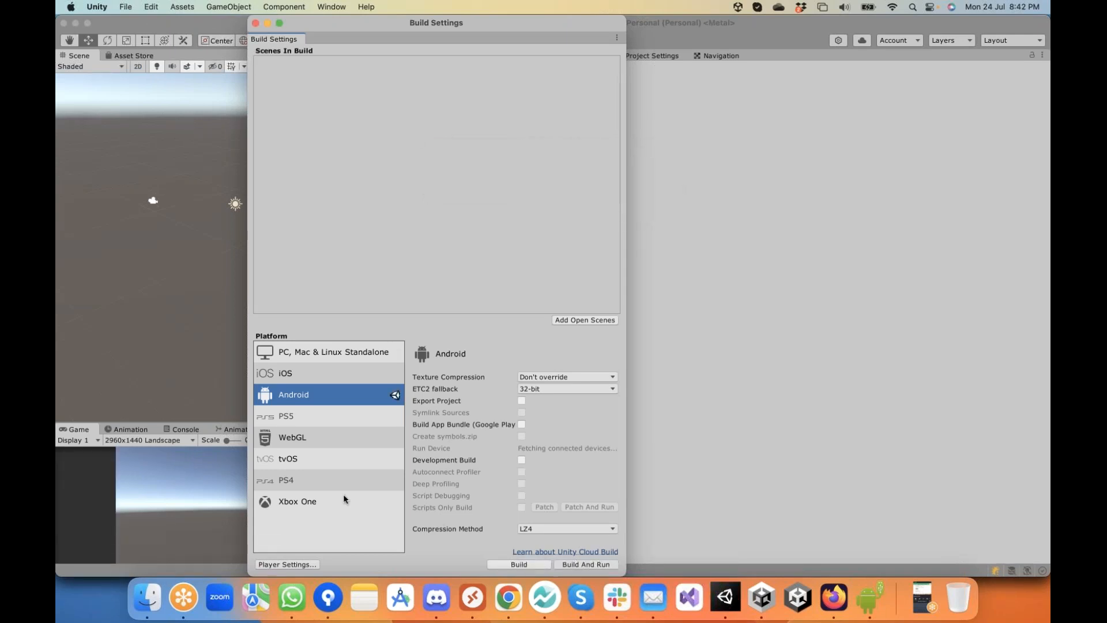
- Compare the build options offered for the iOS, WebGL, Android and PS5 platforms
{"action": "left_click", "coordinate": [296, 372]}
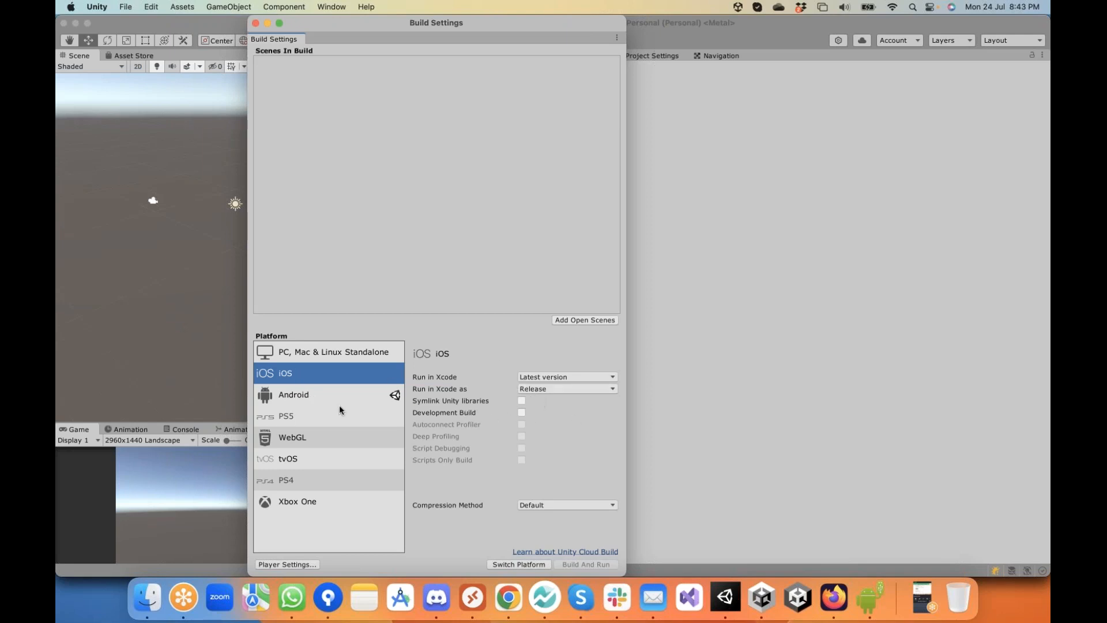
{"action": "left_click", "coordinate": [295, 437]}
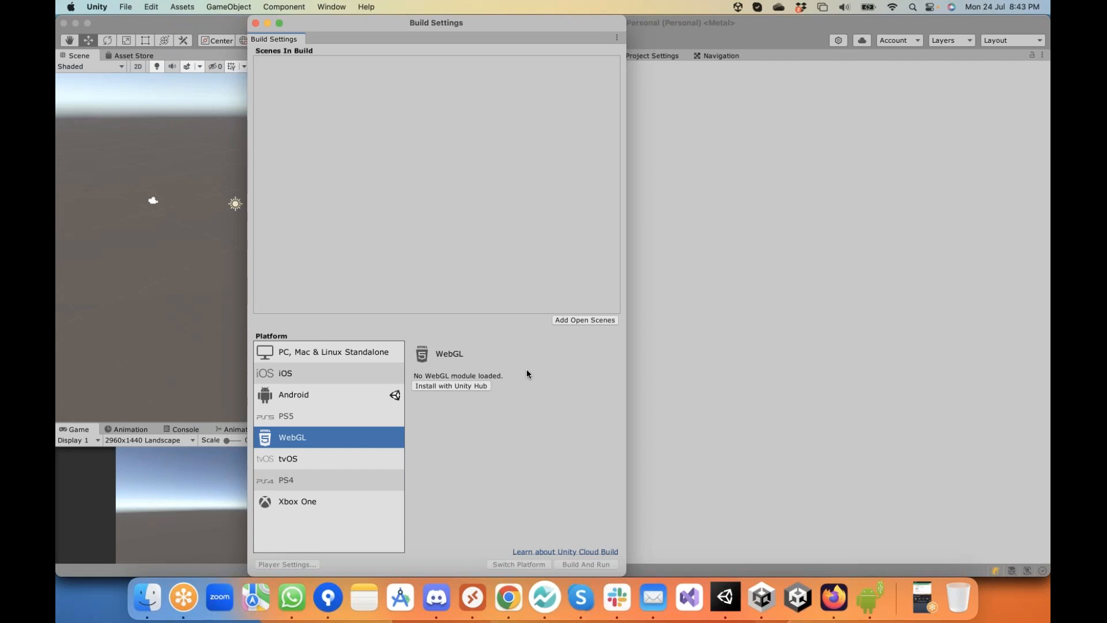
{"action": "left_click", "coordinate": [315, 376]}
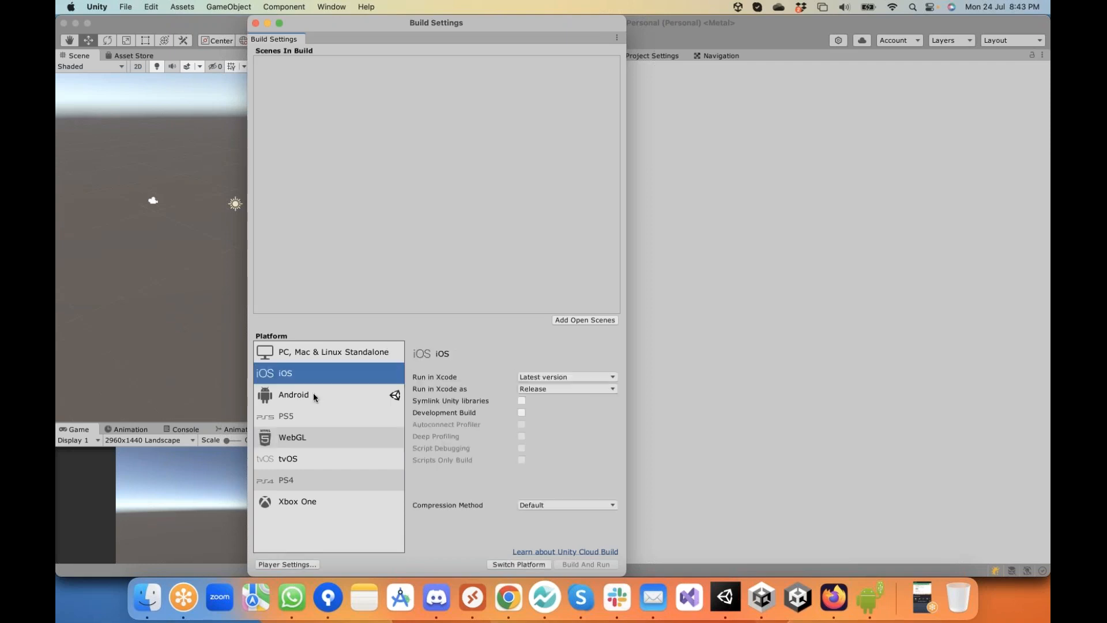
{"action": "left_click", "coordinate": [315, 396]}
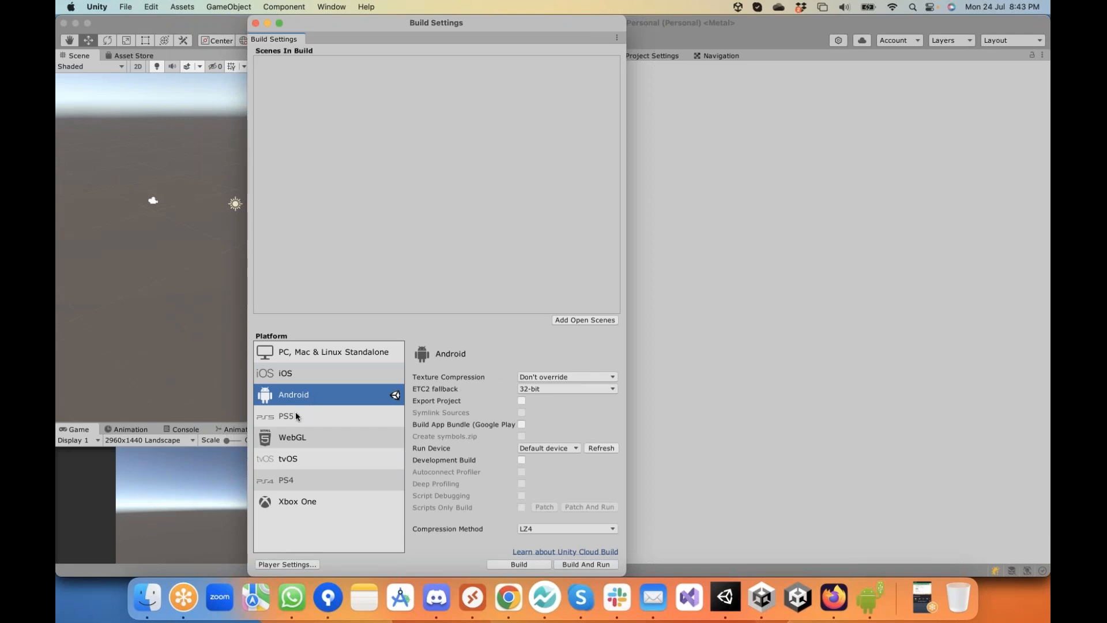
{"action": "left_click", "coordinate": [295, 415]}
{"action": "left_click", "coordinate": [297, 437]}
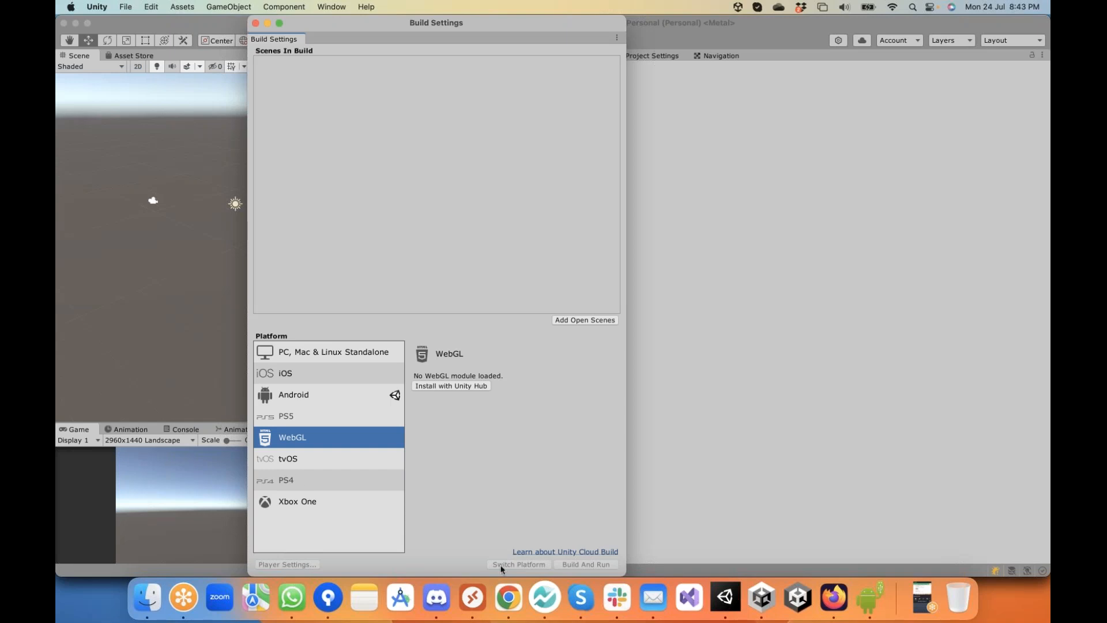
- In Unity Hub, examine the add-on modules for Unity 2020.3.48f1, marking WebGL Build Support but leaving without installing
{"action": "left_click", "coordinate": [764, 598]}
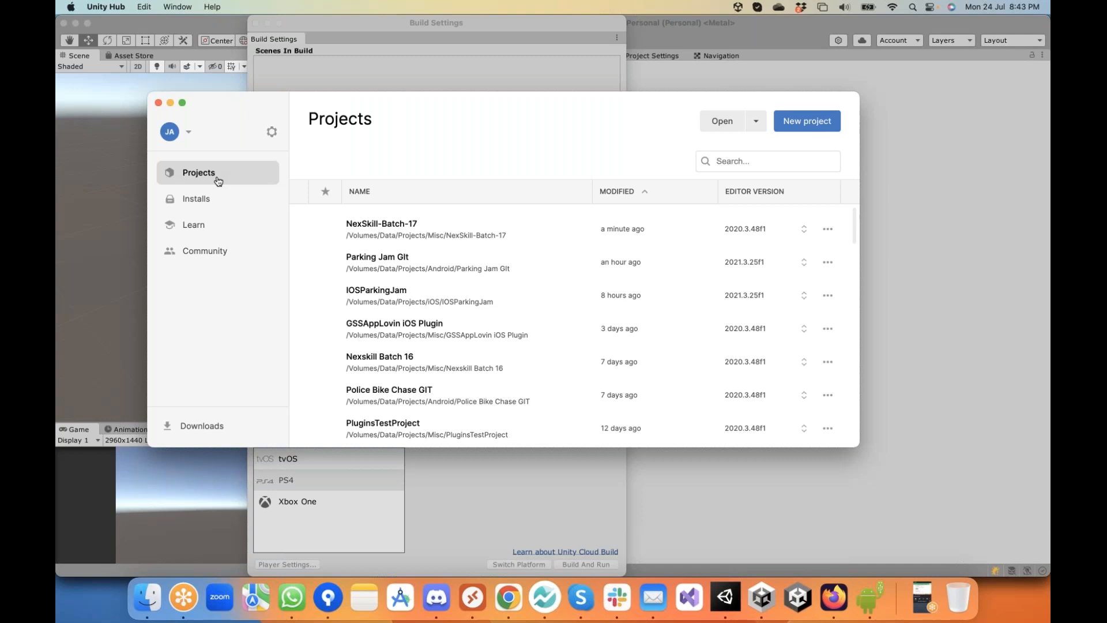
{"action": "left_click", "coordinate": [211, 198]}
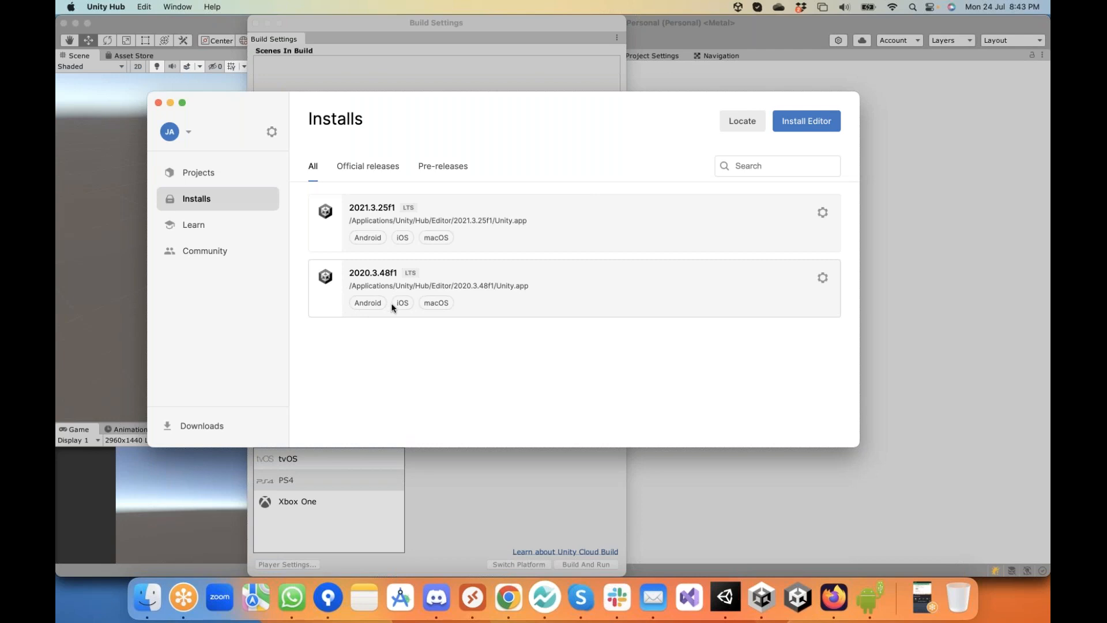
{"action": "left_click", "coordinate": [821, 279]}
{"action": "left_click", "coordinate": [692, 290]}
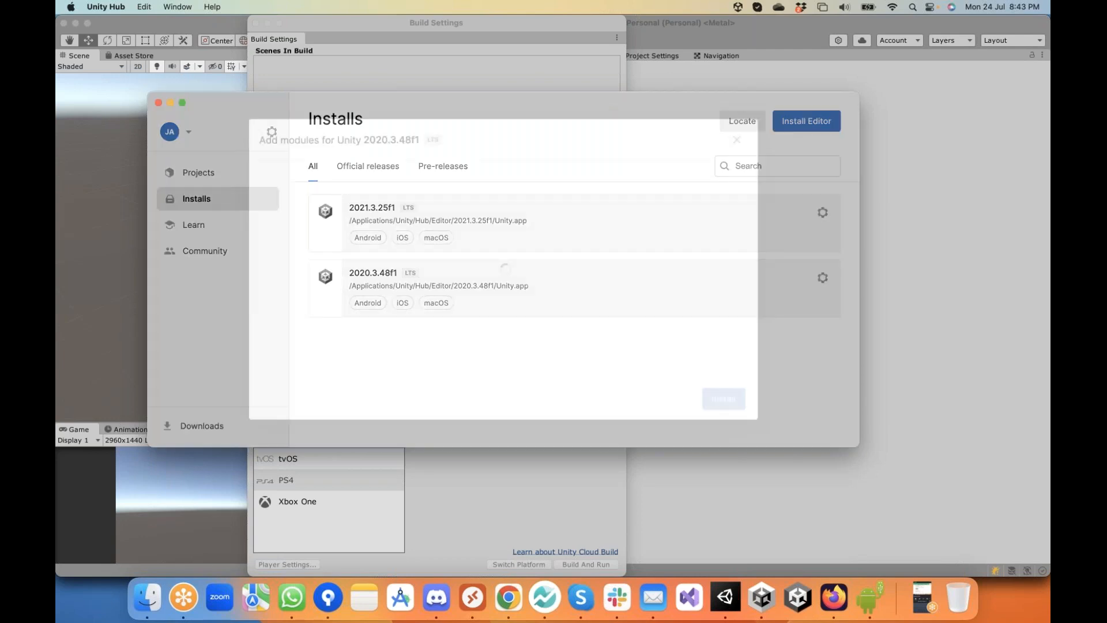
{"action": "scroll", "coordinate": [350, 286], "scroll_direction": "down", "scroll_amount": 2}
{"action": "scroll", "coordinate": [350, 285], "scroll_direction": "down", "scroll_amount": 3}
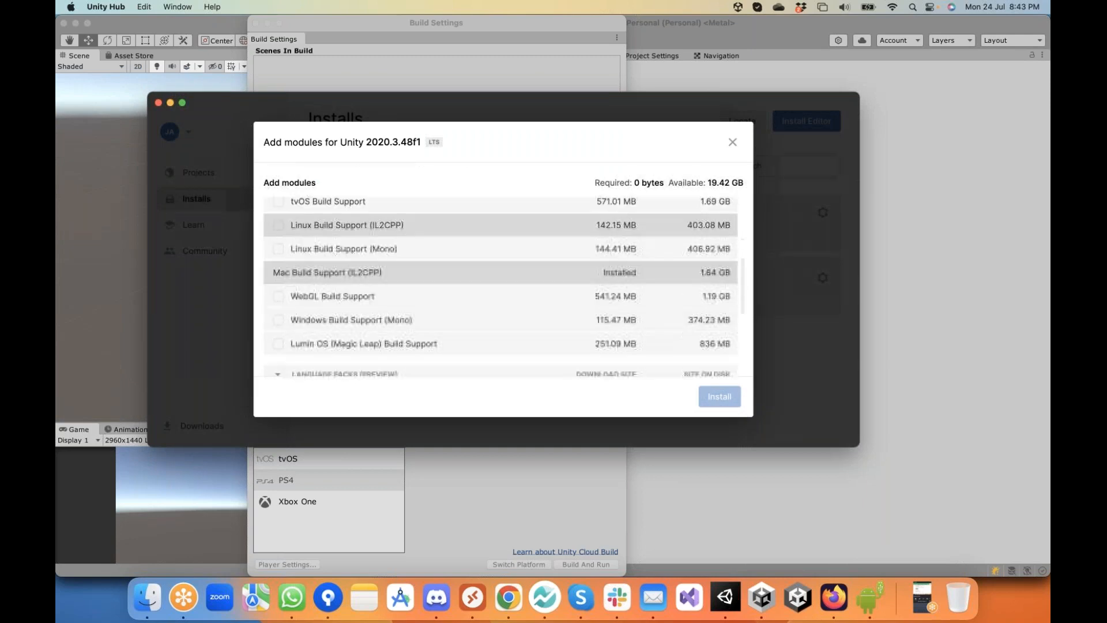
{"action": "left_click", "coordinate": [279, 250]}
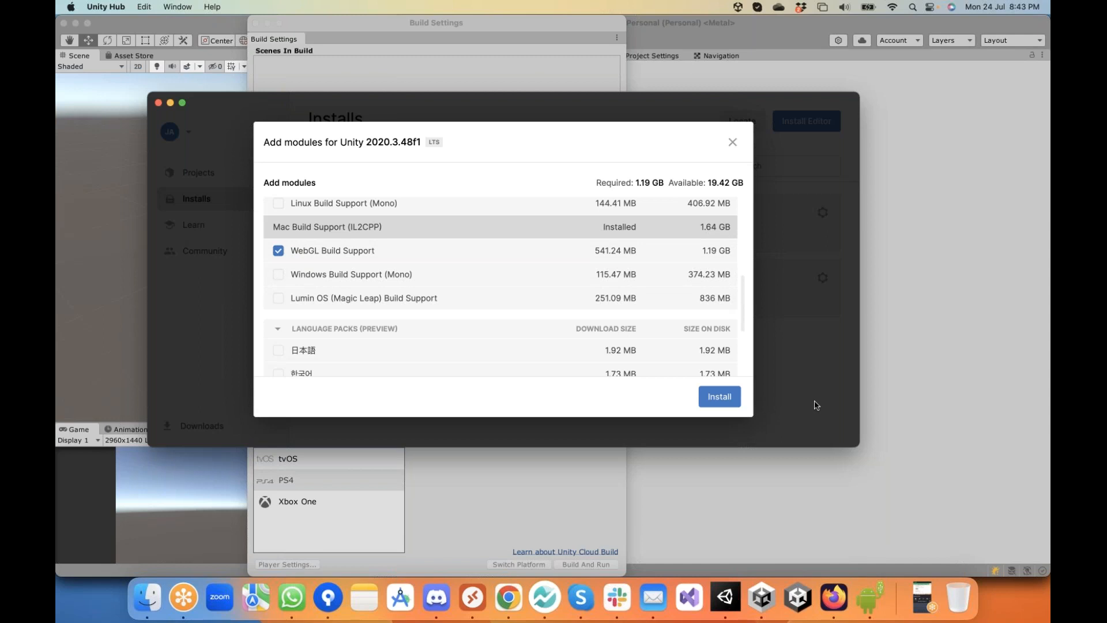
{"action": "left_click", "coordinate": [733, 143]}
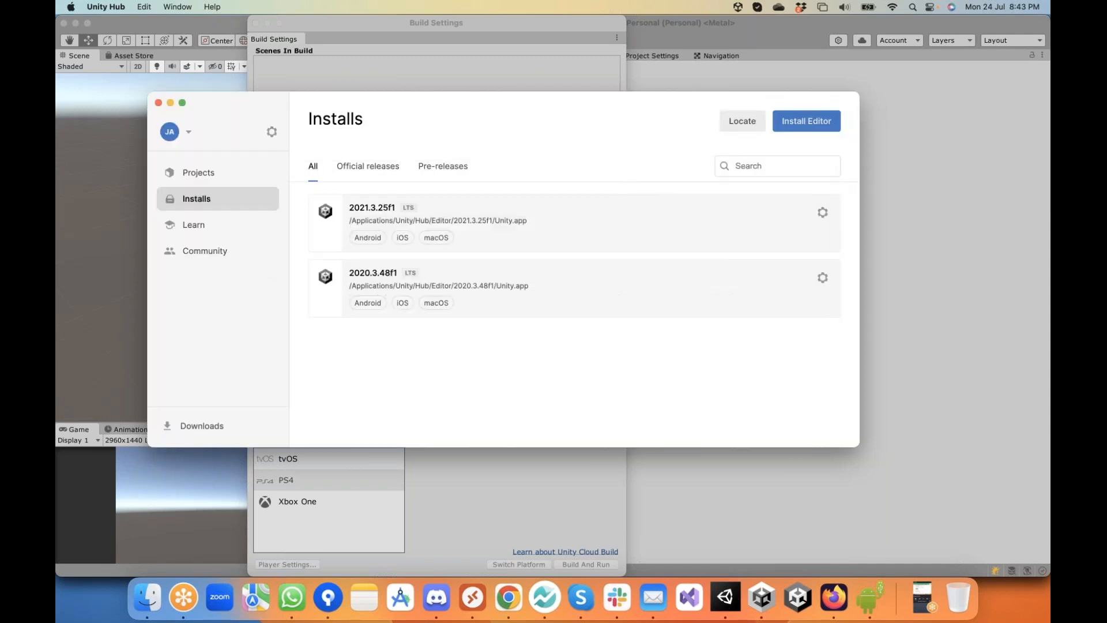
{"action": "left_click", "coordinate": [158, 103]}
- Set the Android platform's compression method to Default and close Build Settings
{"action": "left_click", "coordinate": [331, 397]}
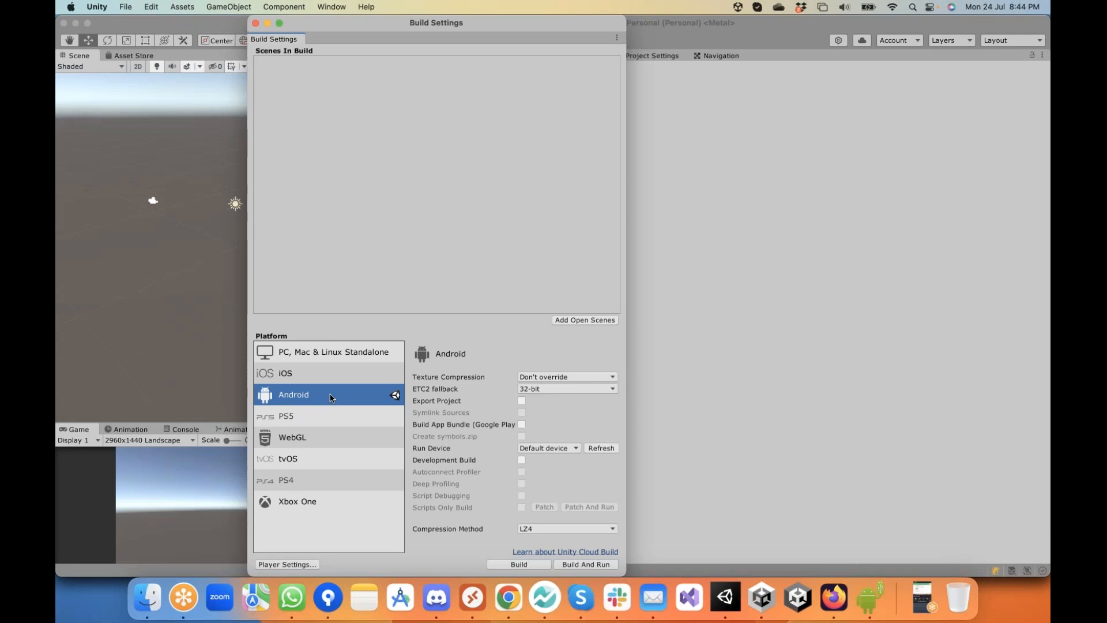
{"action": "left_click", "coordinate": [541, 528]}
{"action": "left_click", "coordinate": [540, 518]}
{"action": "left_click", "coordinate": [255, 24]}
- Reveal the project's Assets folder in Finder and examine the contents of the neighbouring Library folder
{"action": "left_click", "coordinate": [449, 332]}
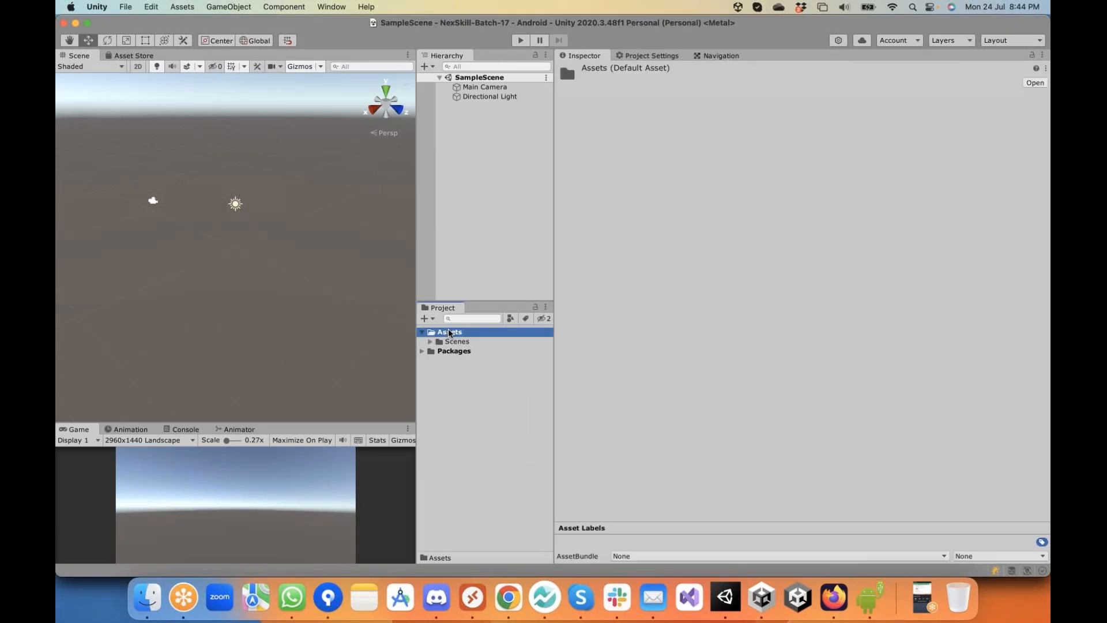
{"action": "right_click", "coordinate": [449, 332]}
{"action": "left_click", "coordinate": [495, 249]}
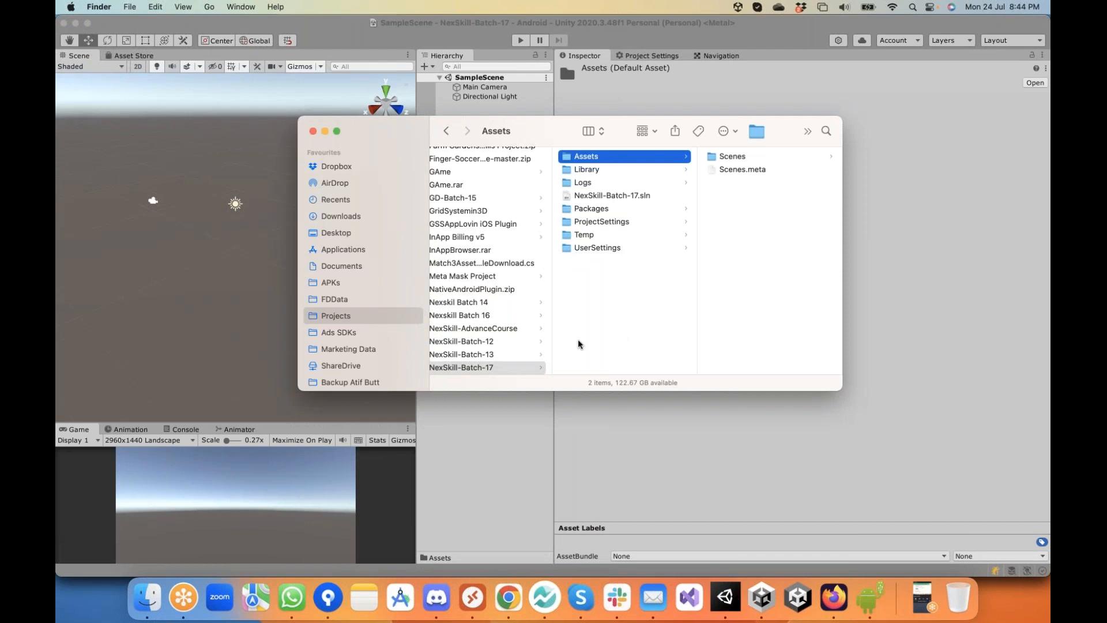
{"action": "scroll", "coordinate": [490, 299], "scroll_direction": "down", "scroll_amount": 3}
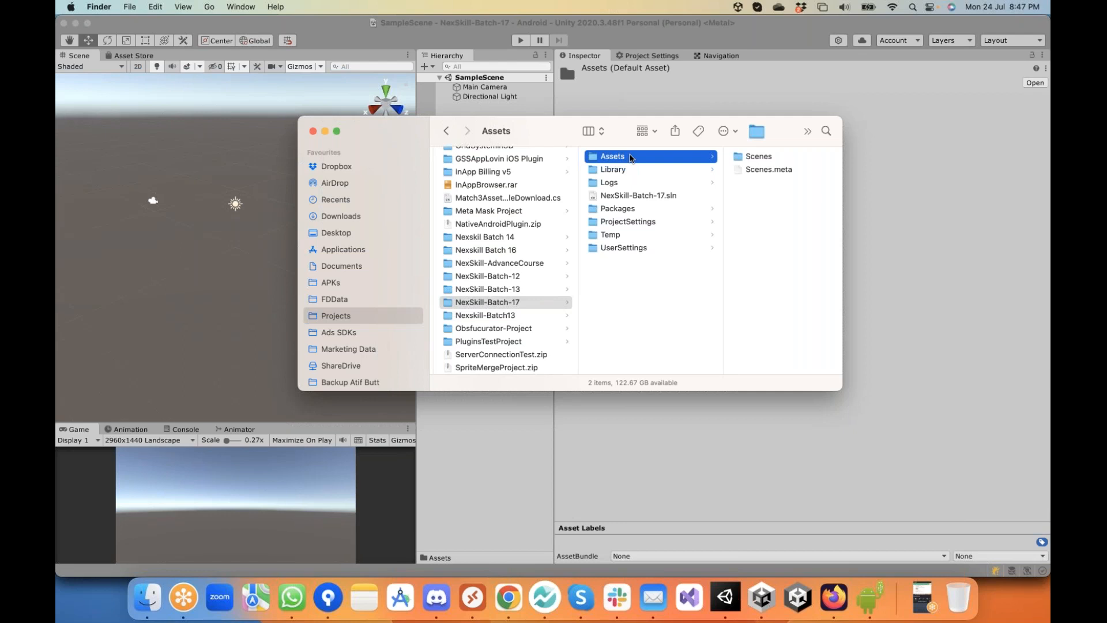
{"action": "left_click", "coordinate": [597, 169]}
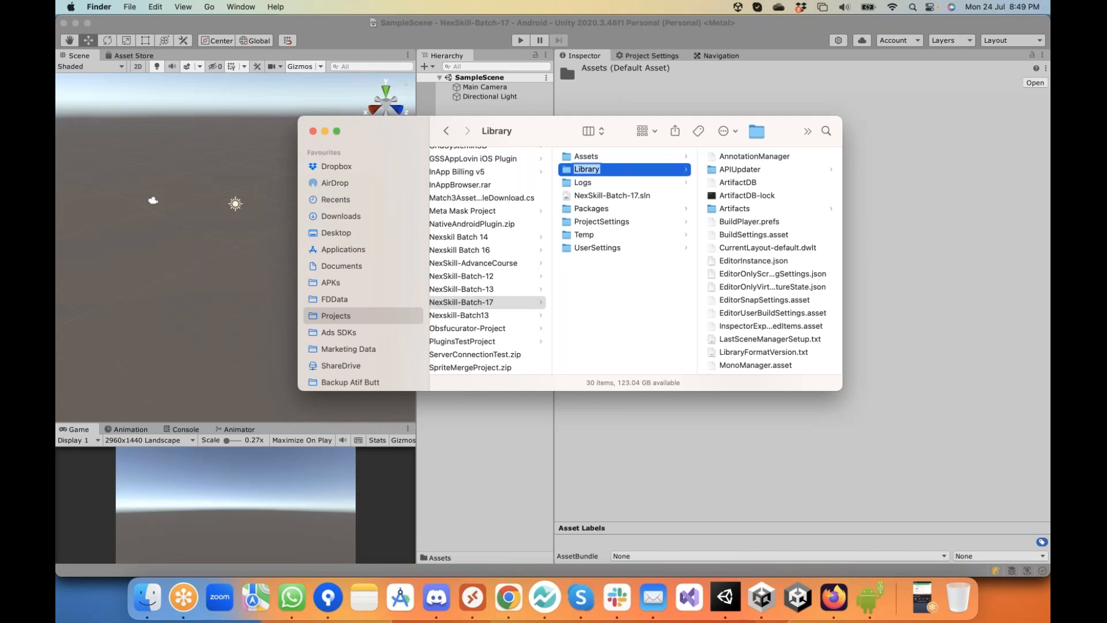
- Back in Unity, create a new folder under Assets and delete it again
{"action": "left_click", "coordinate": [437, 333]}
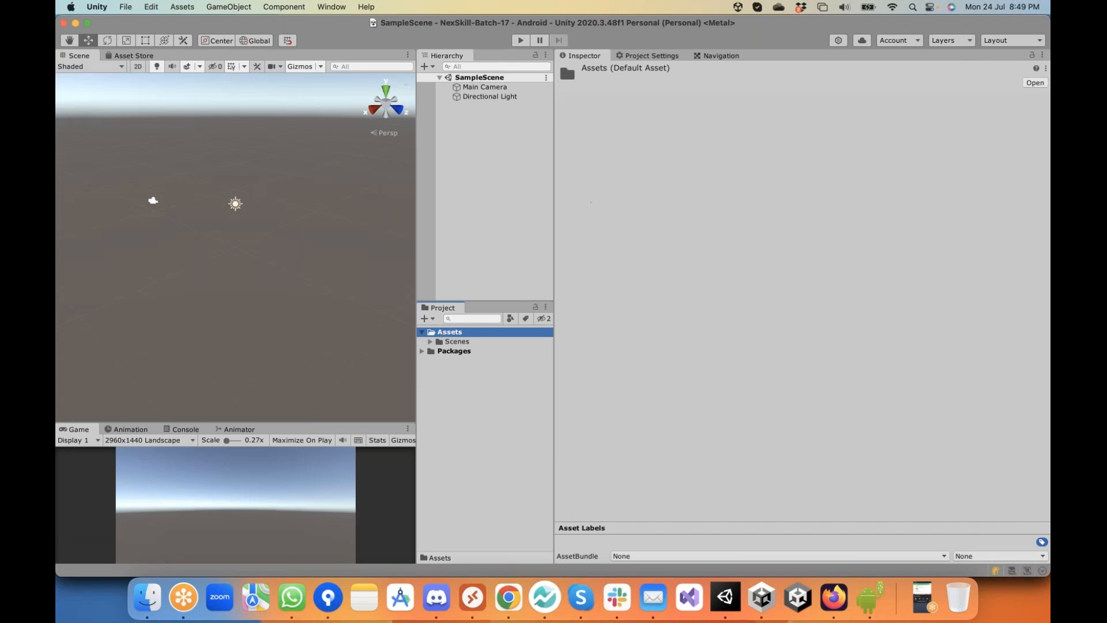
{"action": "left_click", "coordinate": [427, 318]}
{"action": "left_click", "coordinate": [451, 333]}
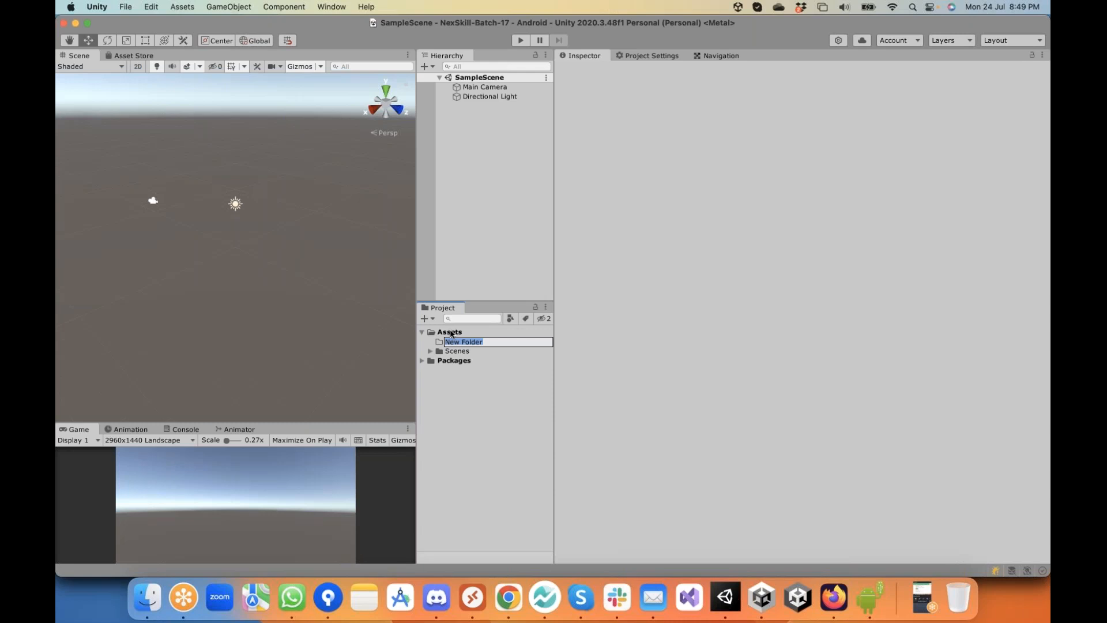
{"action": "left_click", "coordinate": [451, 334]}
{"action": "left_click", "coordinate": [462, 343]}
{"action": "key", "text": "super+BackSpace"}
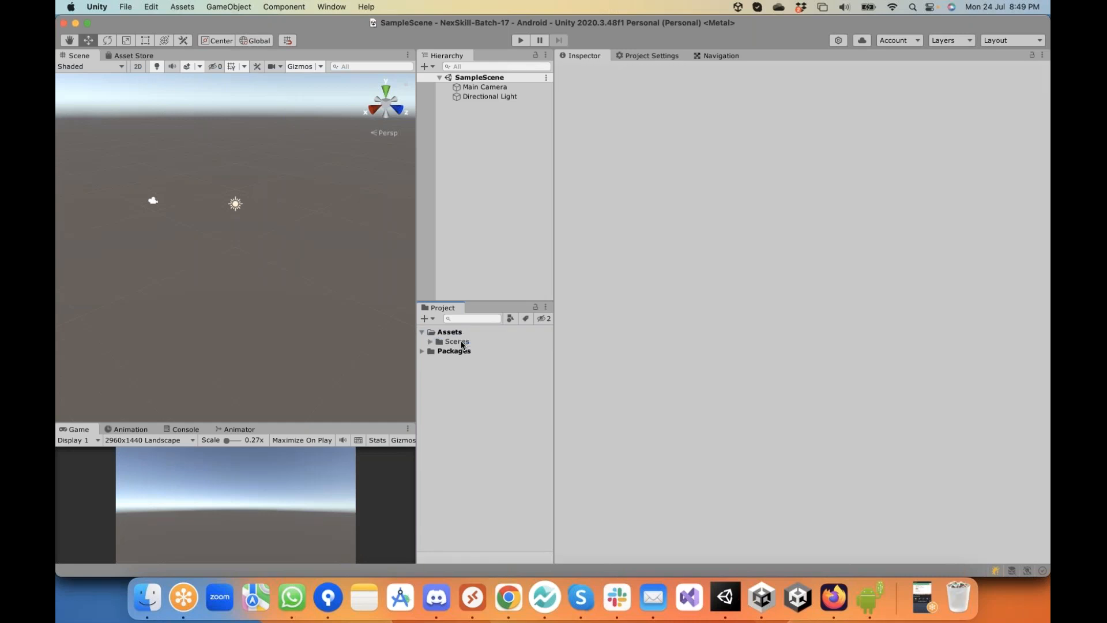
- Check the active build platform, then close the project and delete its Library folder in Finder
{"action": "key", "text": "shift+super+b"}
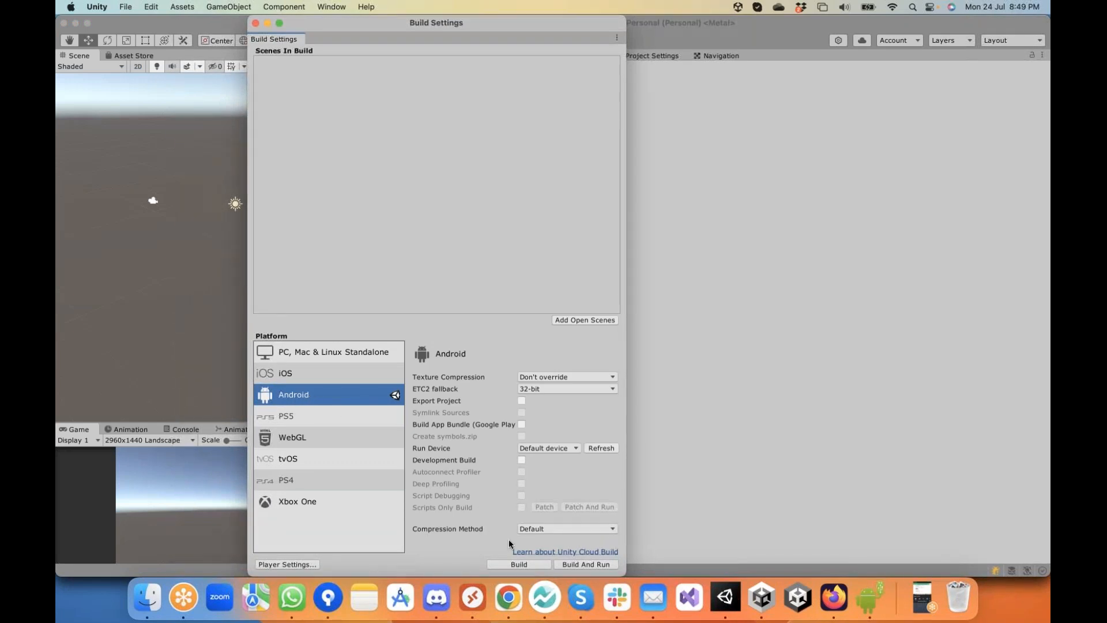
{"action": "left_click", "coordinate": [256, 24]}
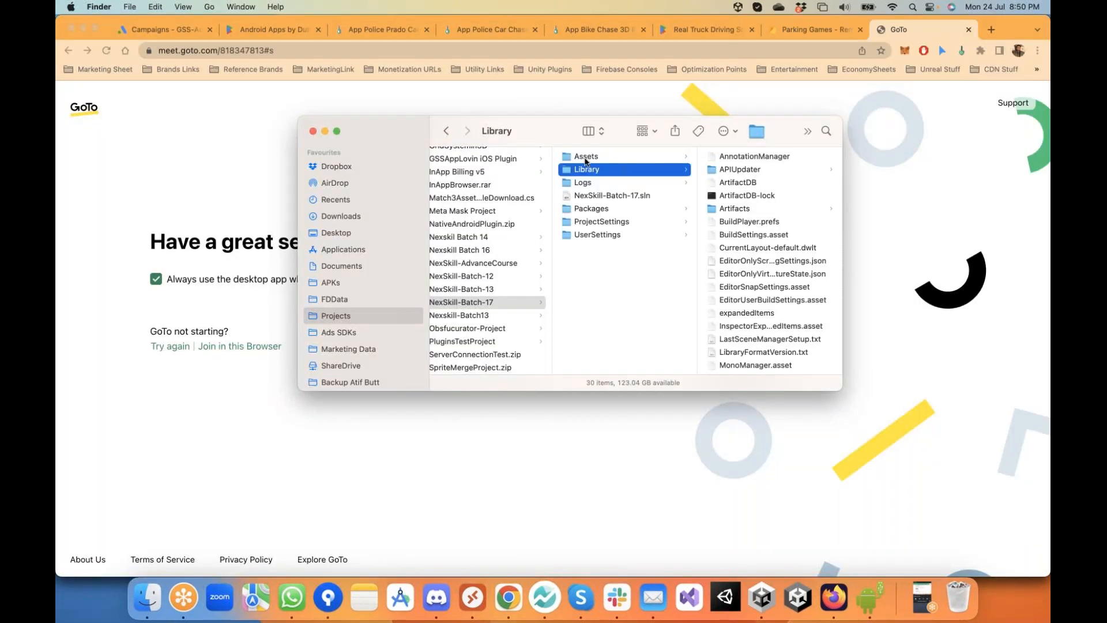
{"action": "key", "text": "super+BackSpace"}
{"action": "left_click", "coordinate": [592, 170]}
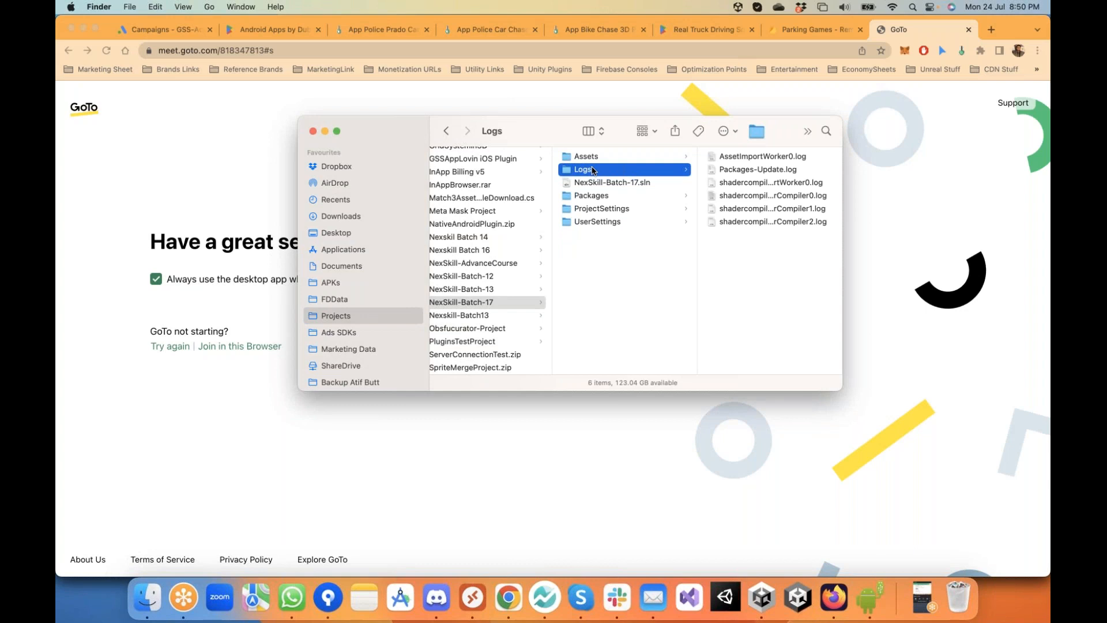
- Reopen the NexSkill-Batch-17 project from Unity Hub's project list
{"action": "left_click", "coordinate": [762, 597]}
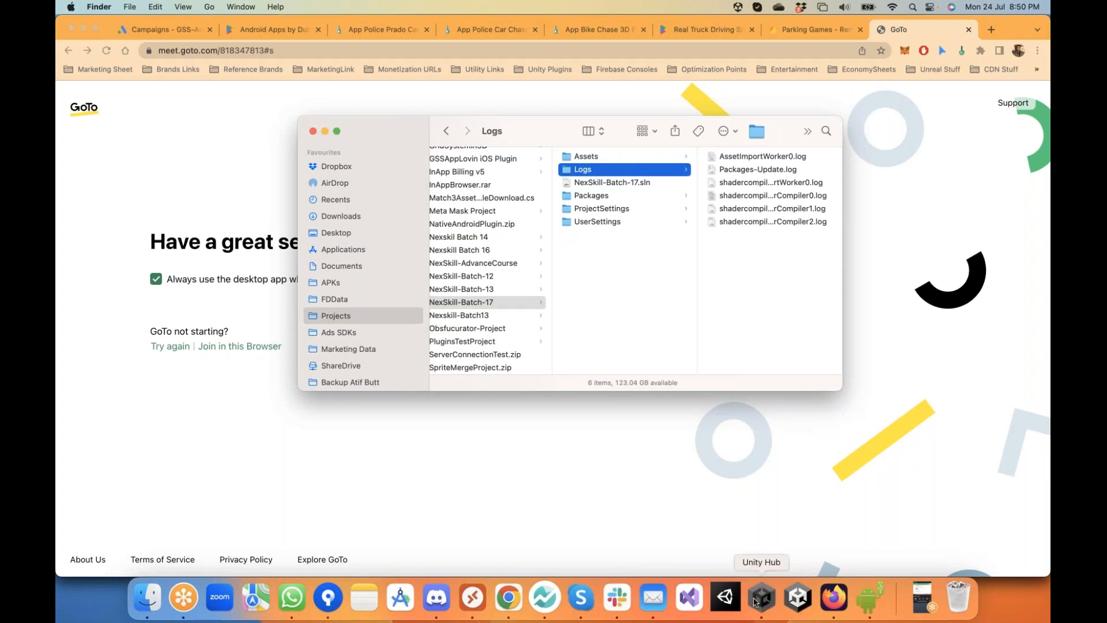
{"action": "left_click", "coordinate": [208, 172]}
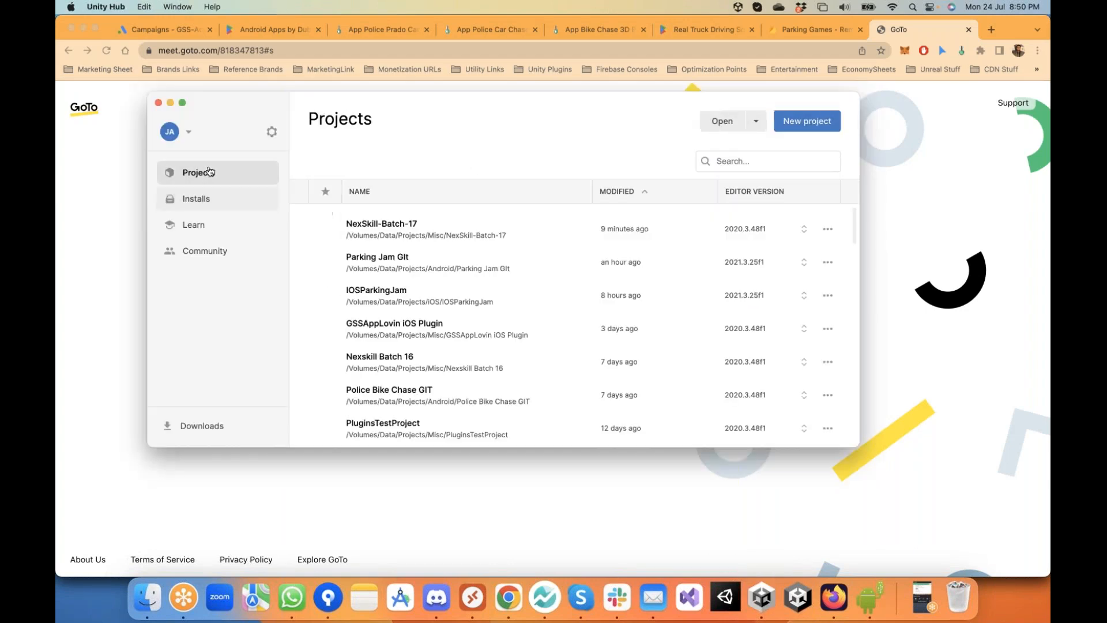
{"action": "left_click", "coordinate": [414, 235]}
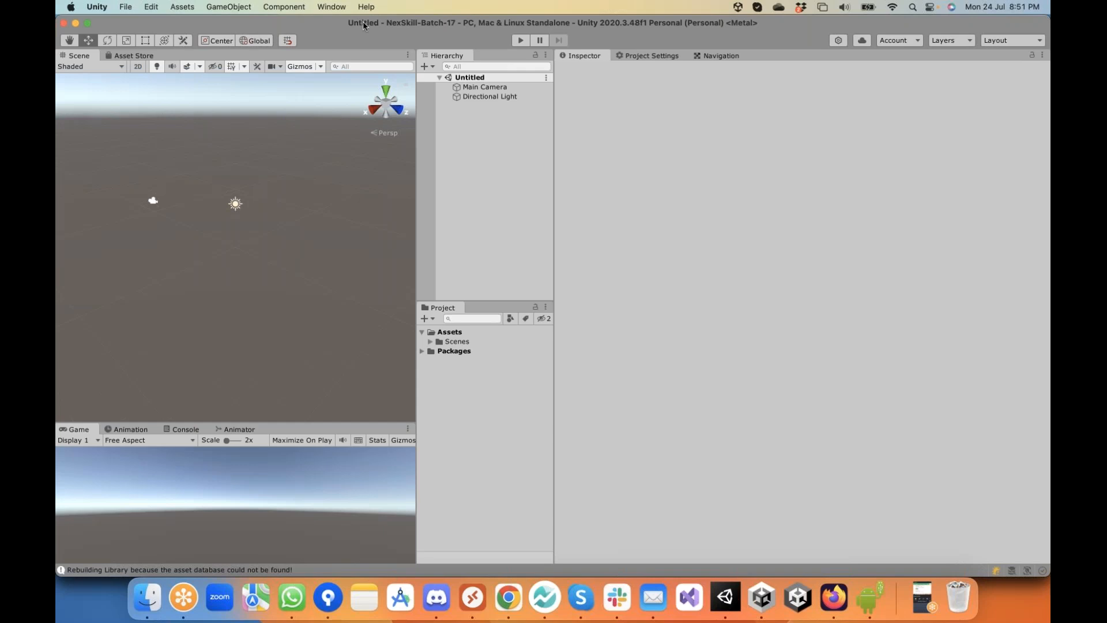
- Switch the reopened project's build platform to Android and close Build Settings
{"action": "key", "text": "super+shift+b"}
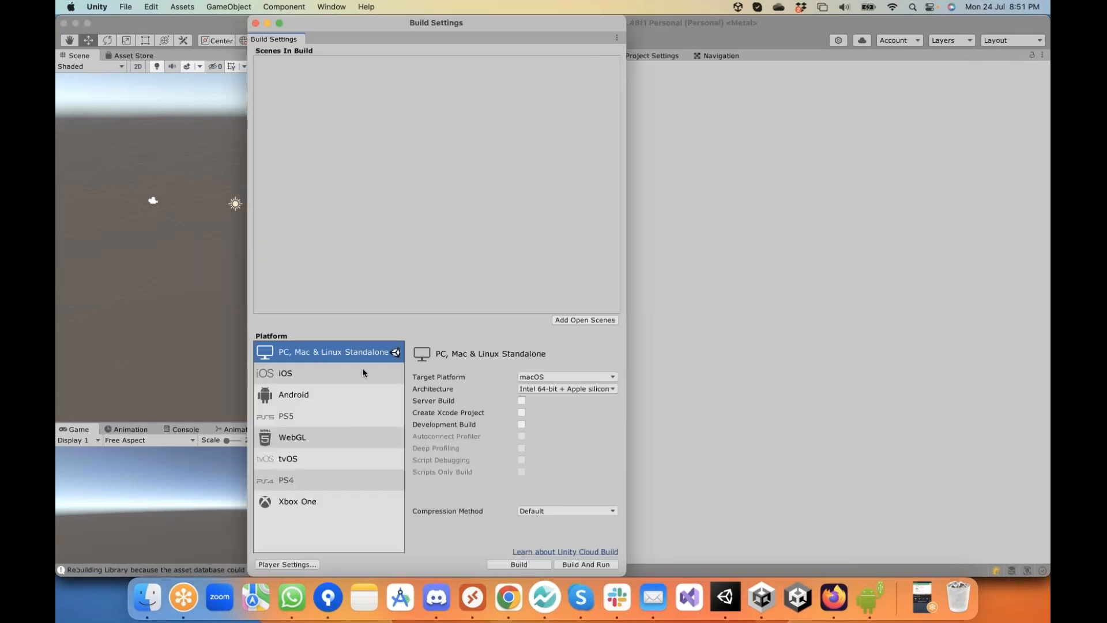
{"action": "left_click", "coordinate": [309, 396]}
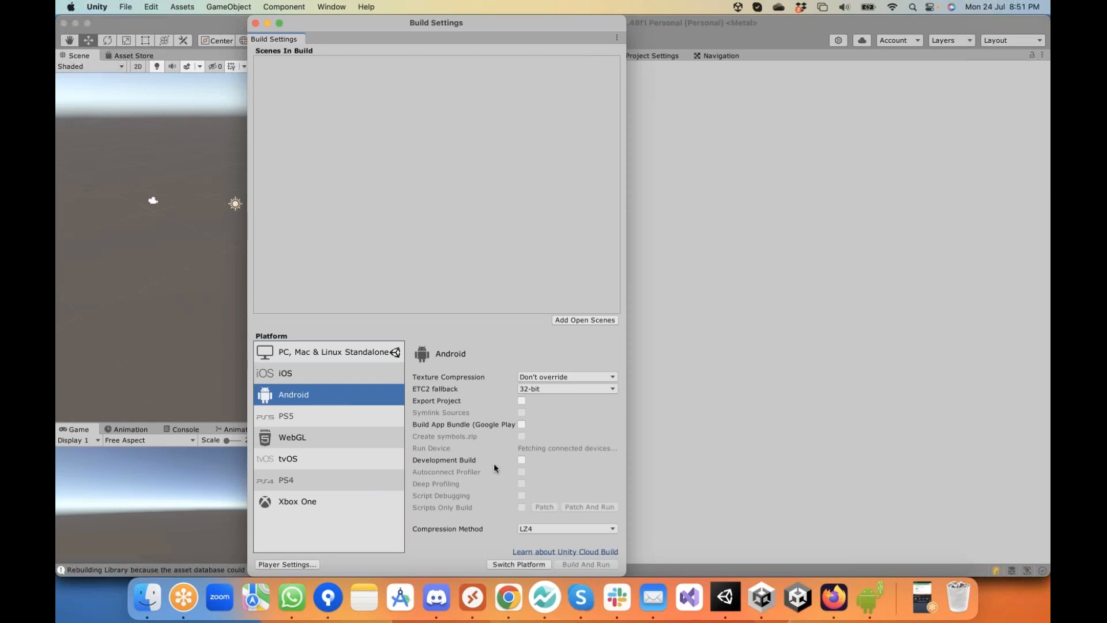
{"action": "left_click", "coordinate": [519, 565]}
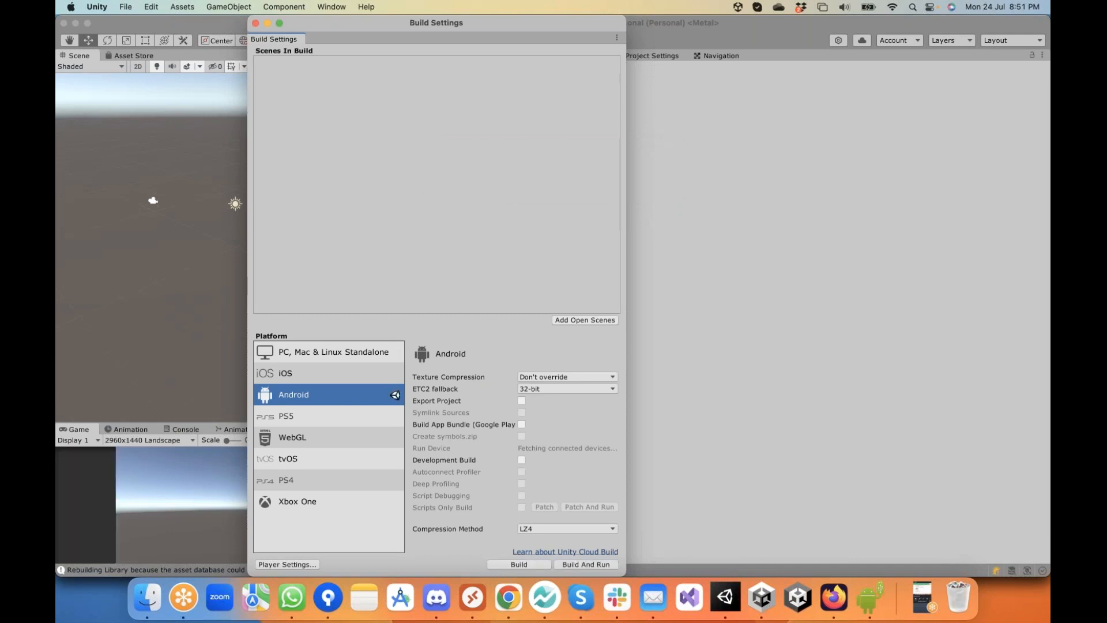
{"action": "left_click", "coordinate": [256, 23]}
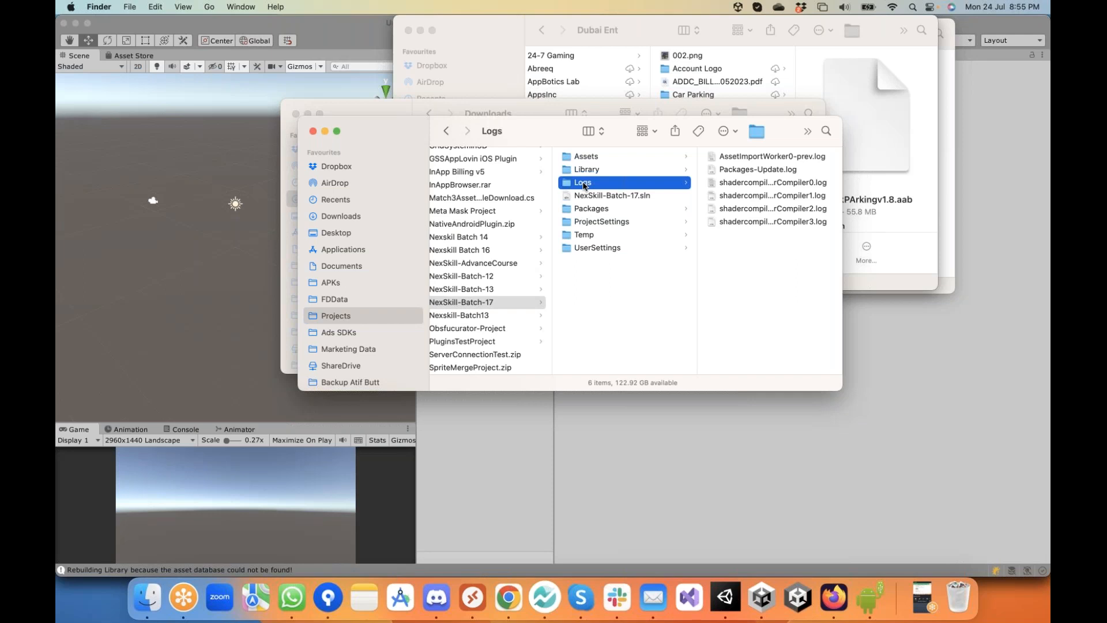
- Return to the Unity editor and open SampleScene from the Scenes folder
{"action": "left_click", "coordinate": [622, 473]}
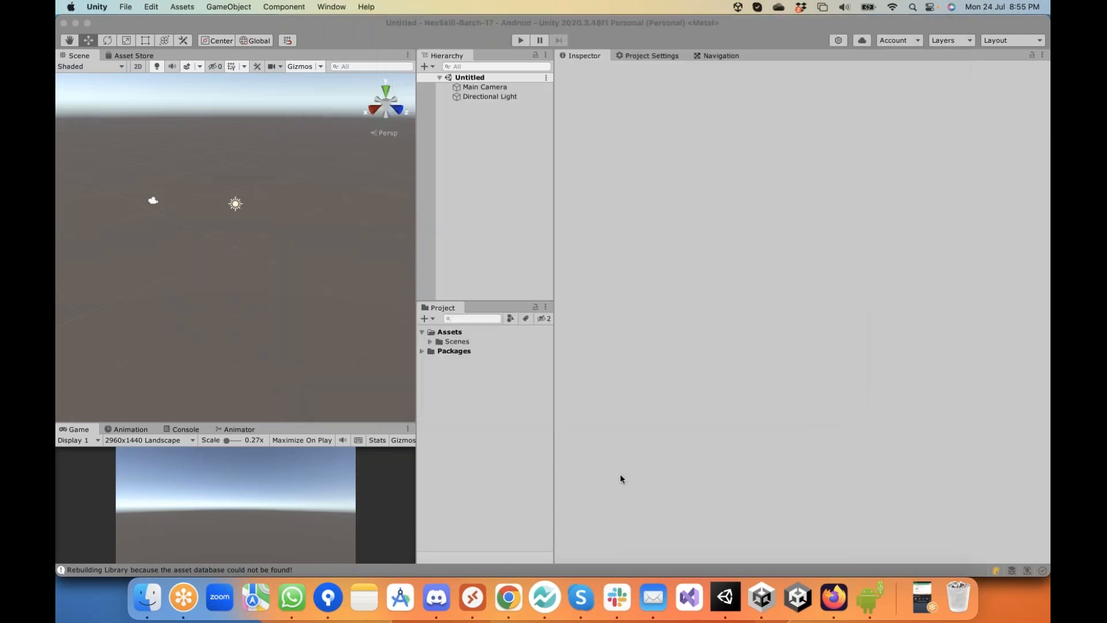
{"action": "left_click", "coordinate": [431, 341]}
{"action": "double_click", "coordinate": [482, 351]}
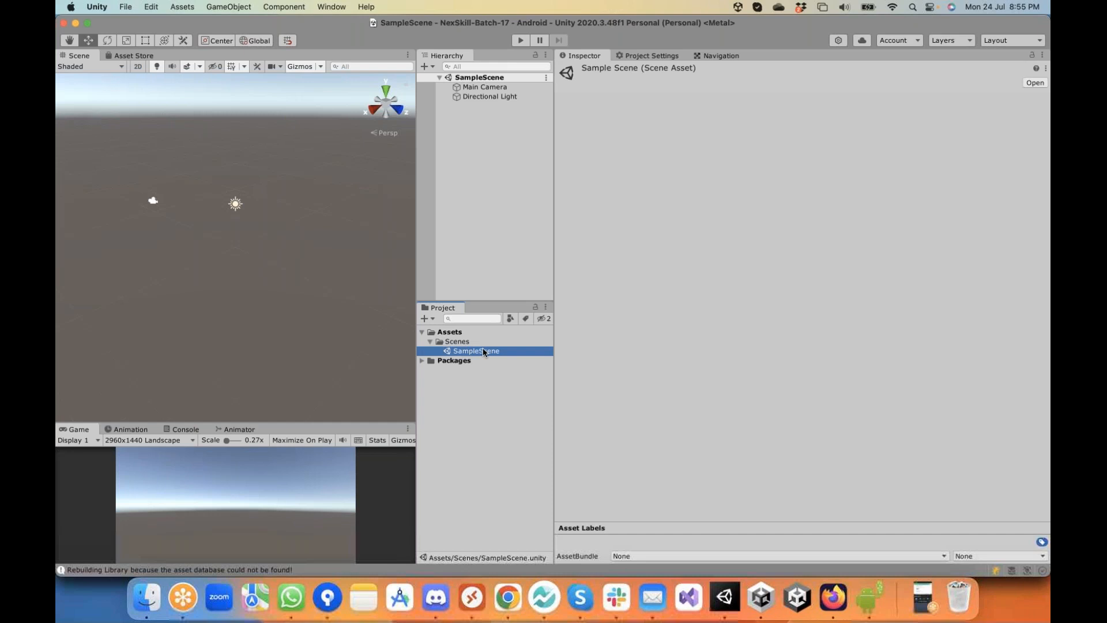
- Reveal the SampleScene asset in Finder to view its scene and meta files
{"action": "right_click", "coordinate": [474, 350]}
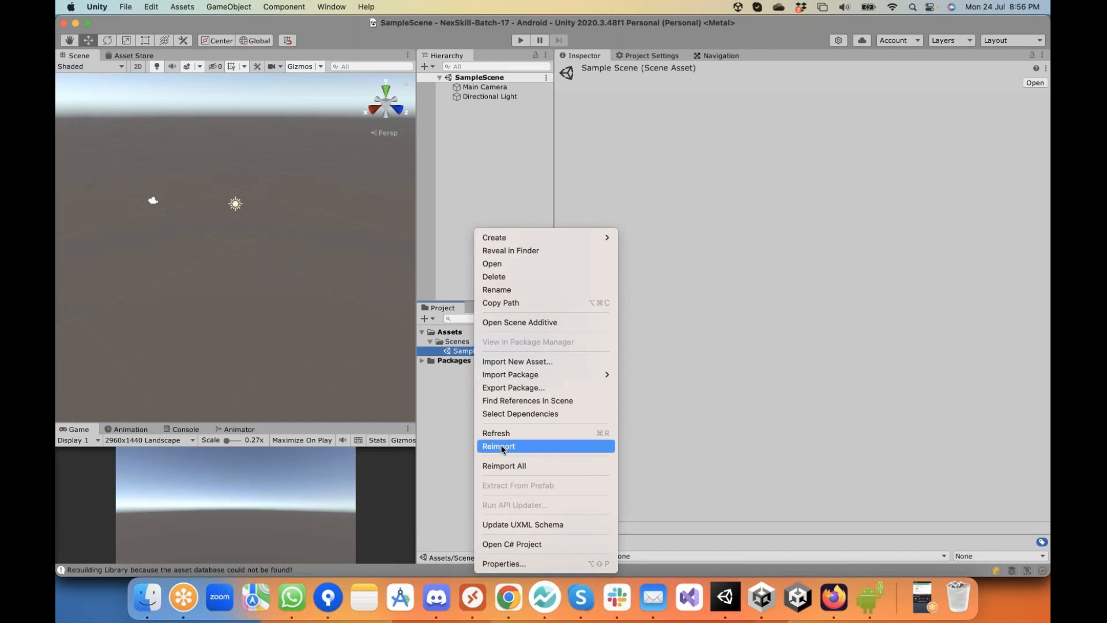
{"action": "left_click", "coordinate": [448, 340]}
{"action": "left_click", "coordinate": [453, 341]}
{"action": "left_click", "coordinate": [463, 352]}
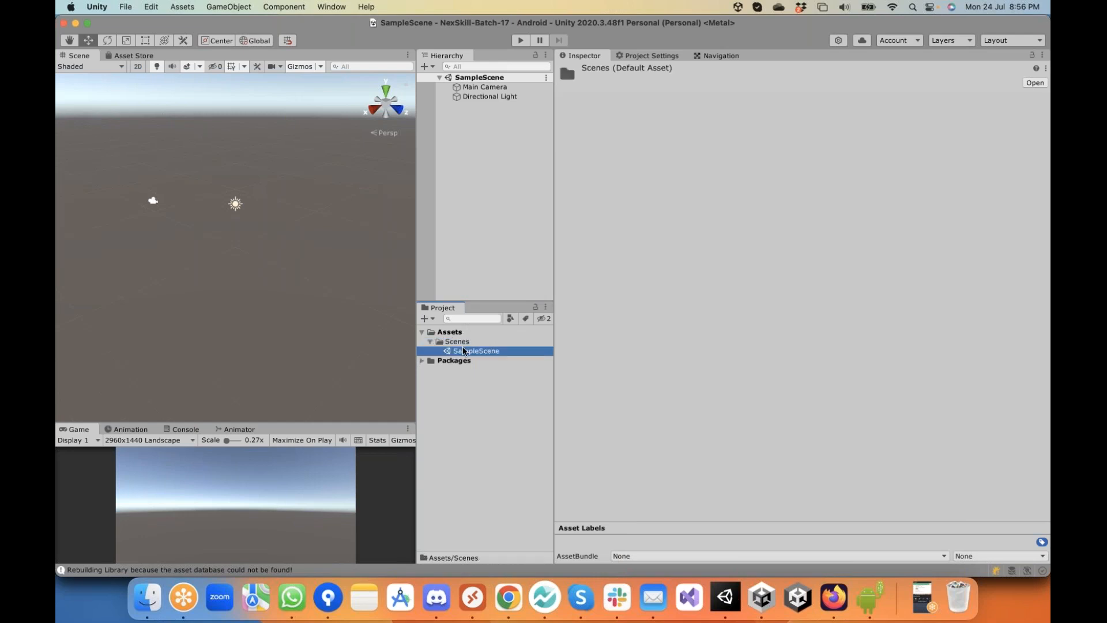
{"action": "right_click", "coordinate": [469, 348]}
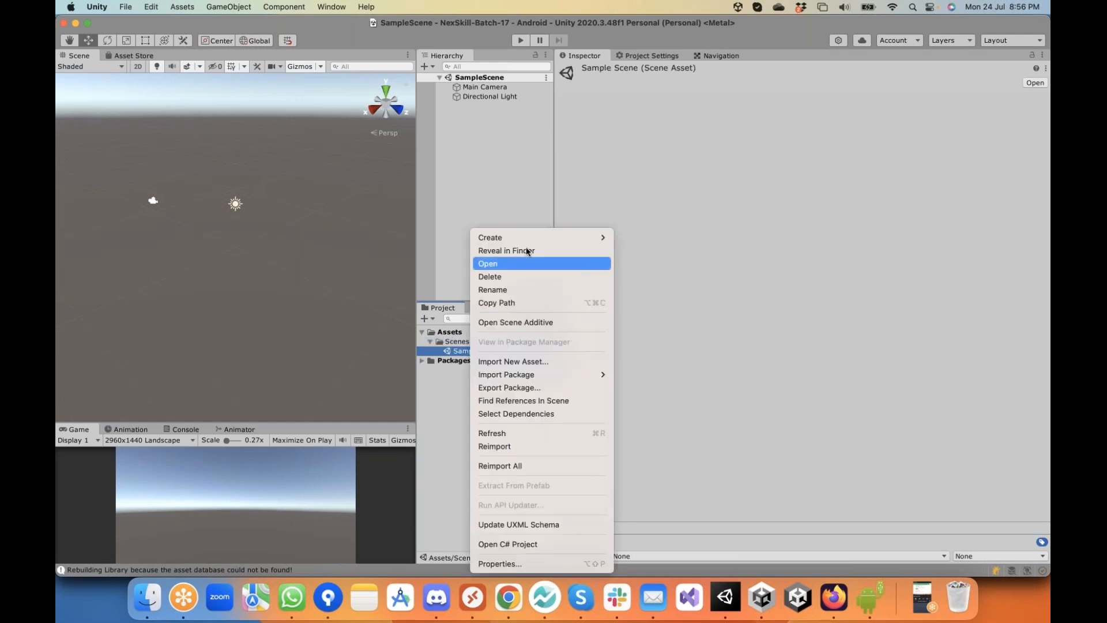
{"action": "left_click", "coordinate": [526, 247]}
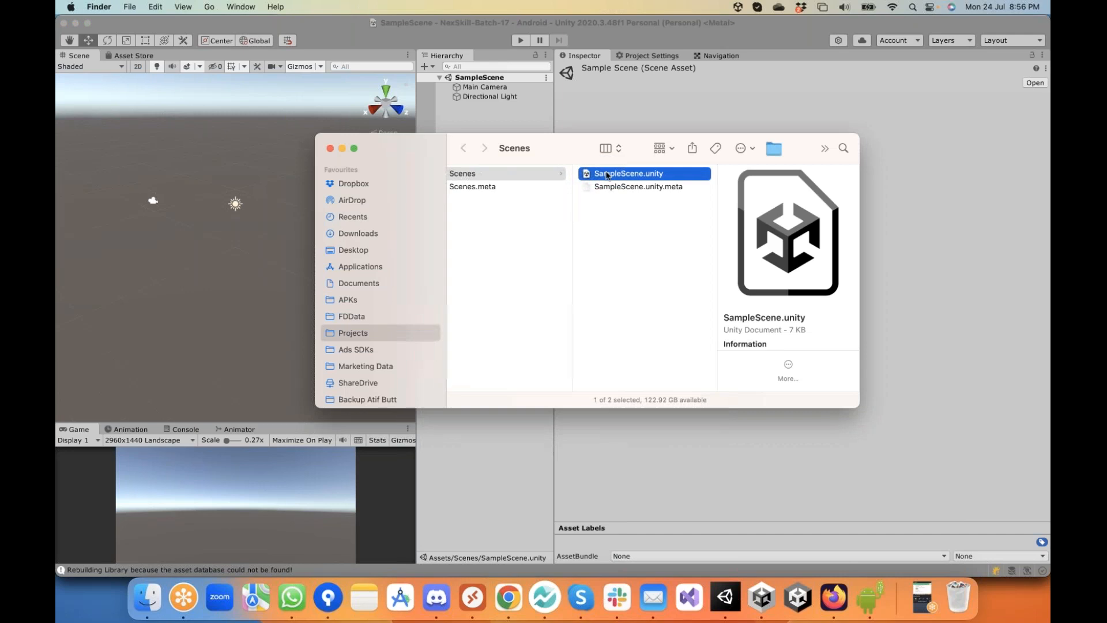
- Inspect SampleScene.unity.meta and SampleScene.unity in Finder, and return to the Unity editor
{"action": "left_click", "coordinate": [678, 193]}
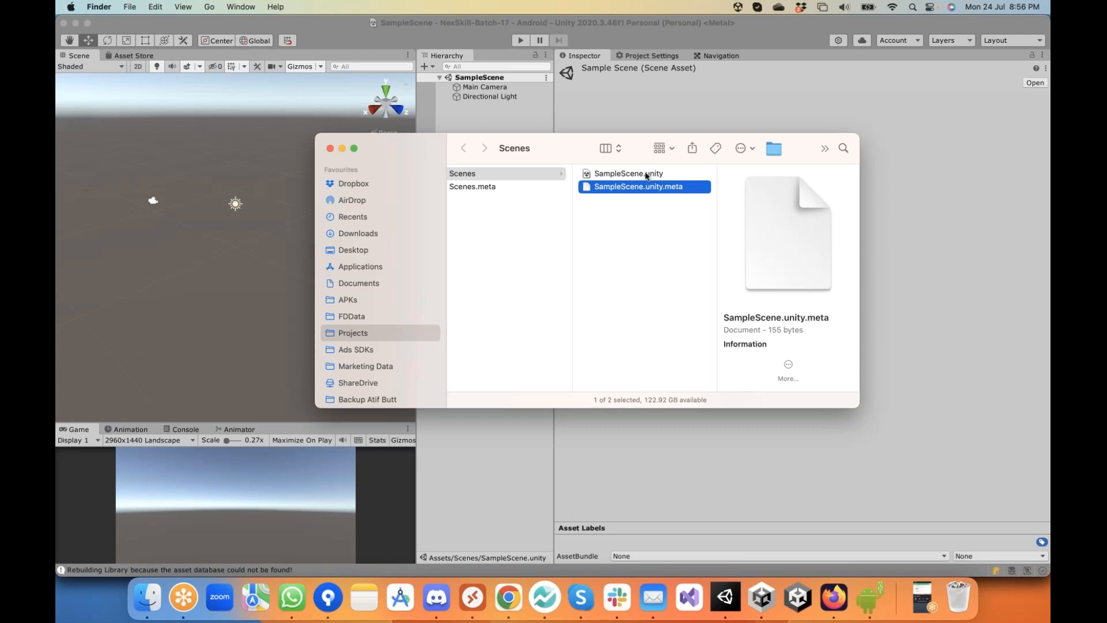
{"action": "left_click", "coordinate": [654, 174]}
{"action": "left_click", "coordinate": [628, 33]}
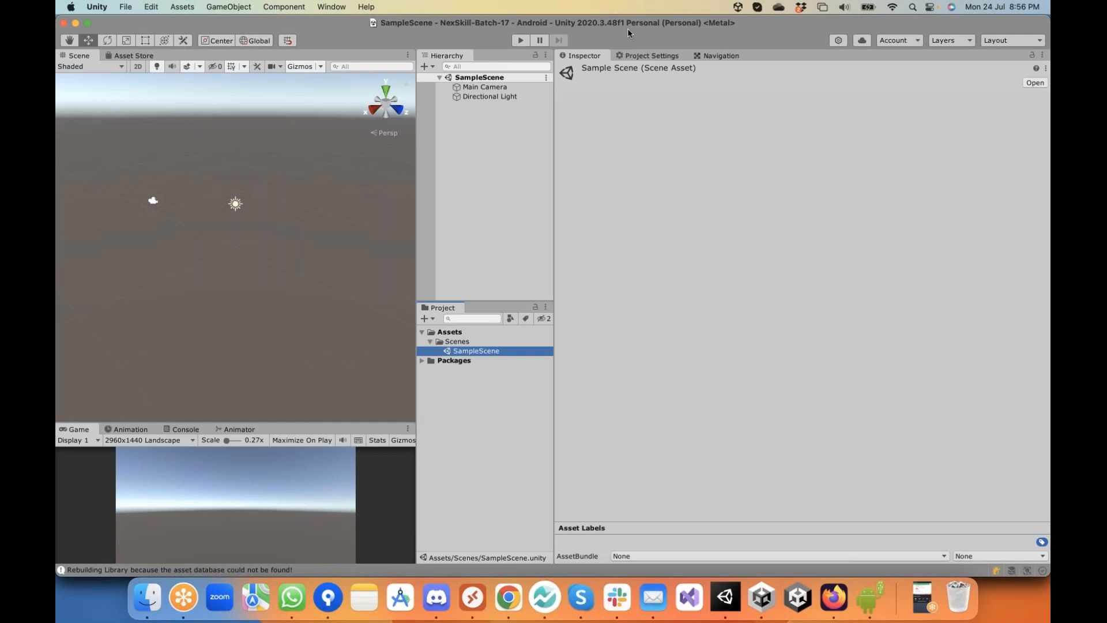
- Switch to Finder, close the Scenes window, and view the contents of the NexSkill-Batch-17 project's Assets and Library folders
{"action": "left_click", "coordinate": [142, 599]}
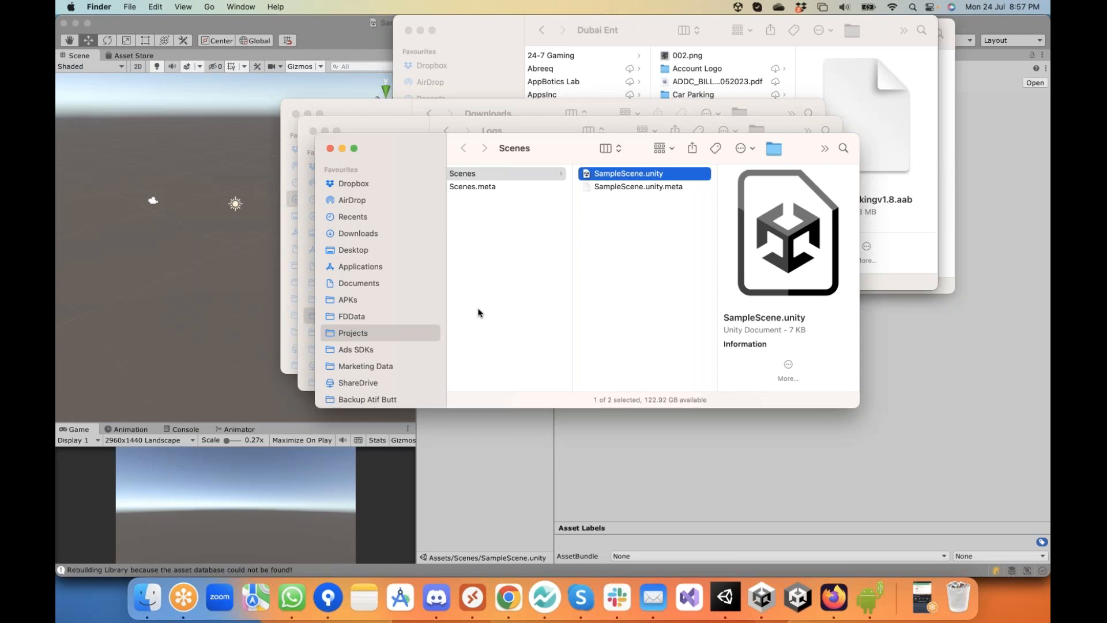
{"action": "left_click", "coordinate": [330, 149]}
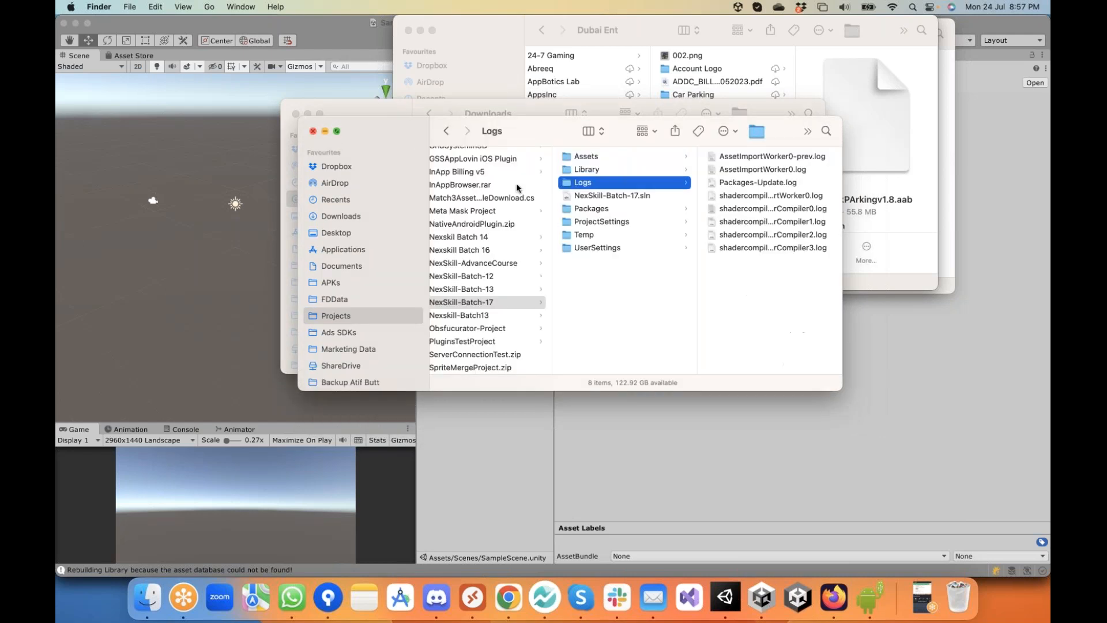
{"action": "left_click", "coordinate": [586, 158]}
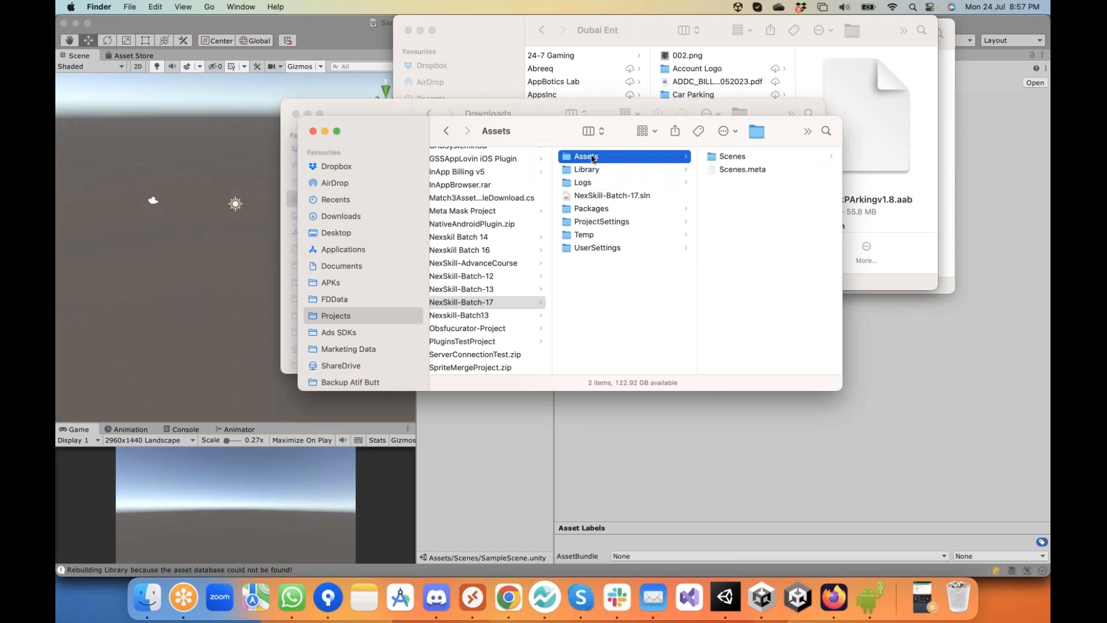
{"action": "left_click", "coordinate": [589, 169]}
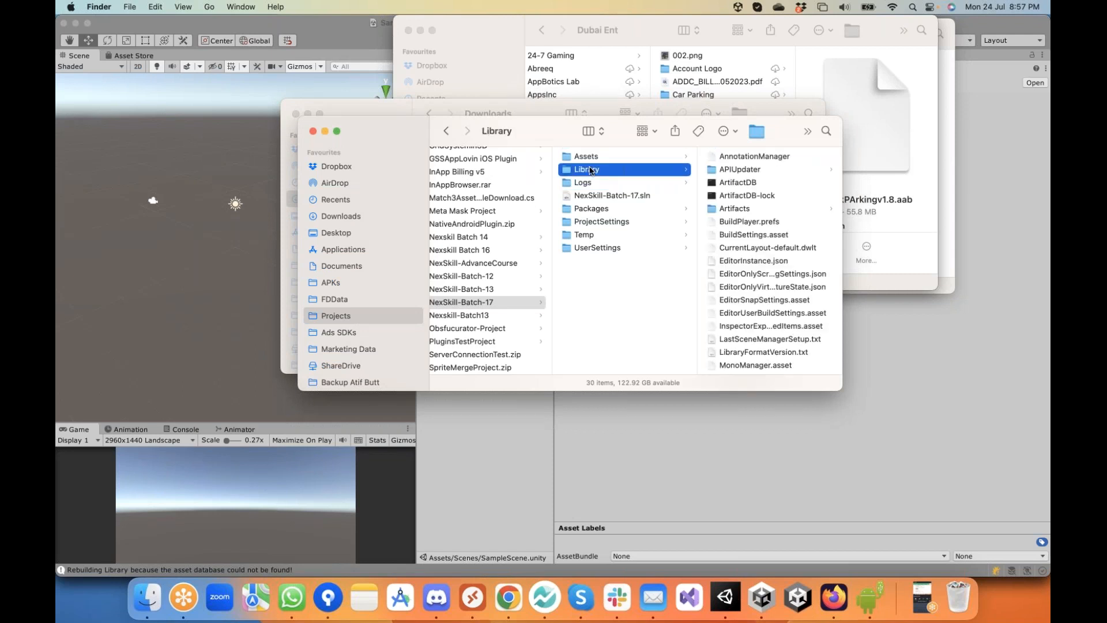
- Examine the ProjectSettings folder's files, including AudioManager.asset, EditorSettings.asset, GraphicsSettings.asset and InputManager.asset
{"action": "left_click", "coordinate": [593, 223]}
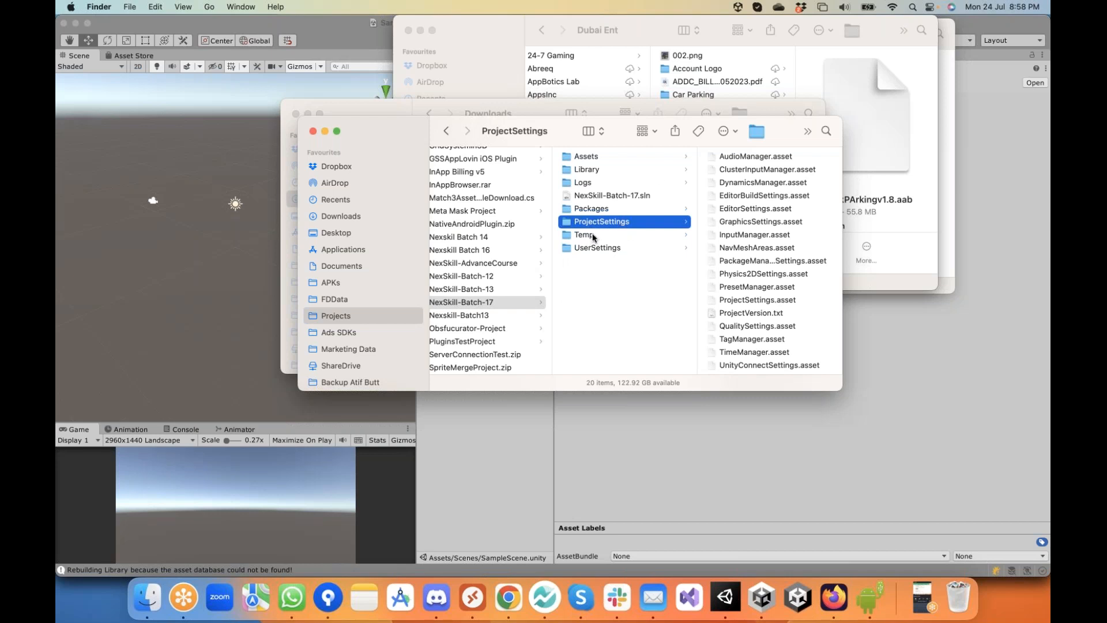
{"action": "left_click", "coordinate": [747, 153]}
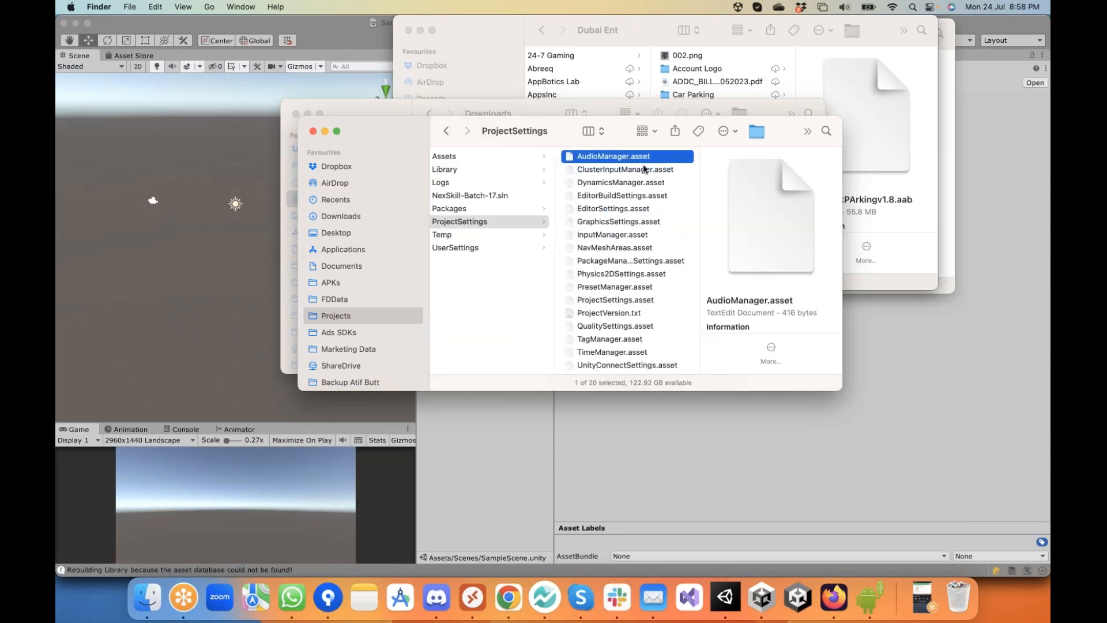
{"action": "left_click", "coordinate": [612, 211]}
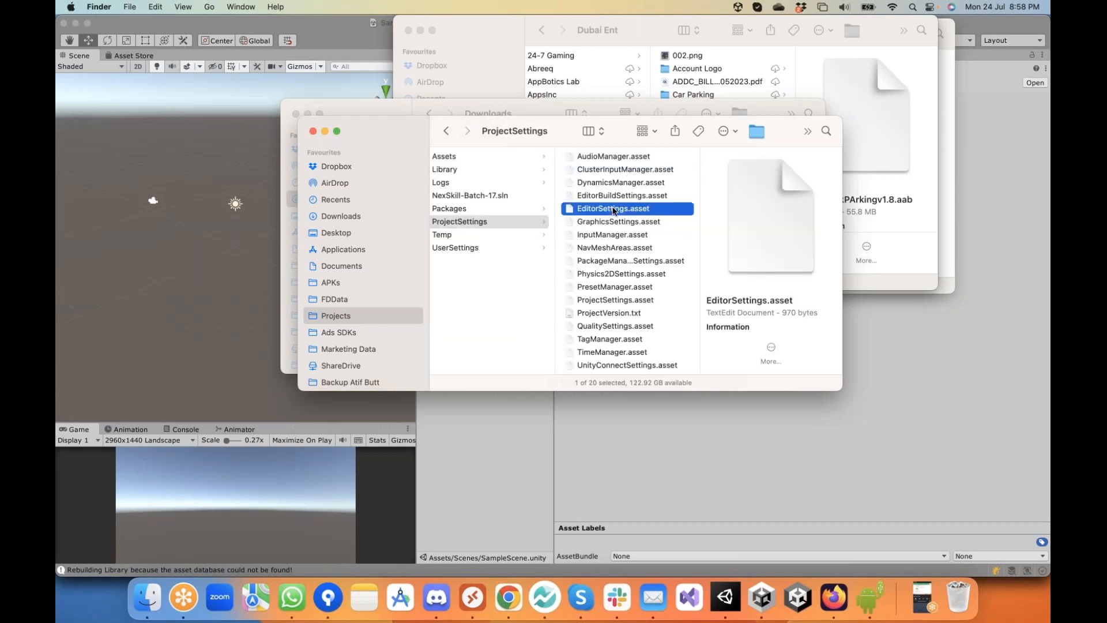
{"action": "left_click", "coordinate": [607, 224]}
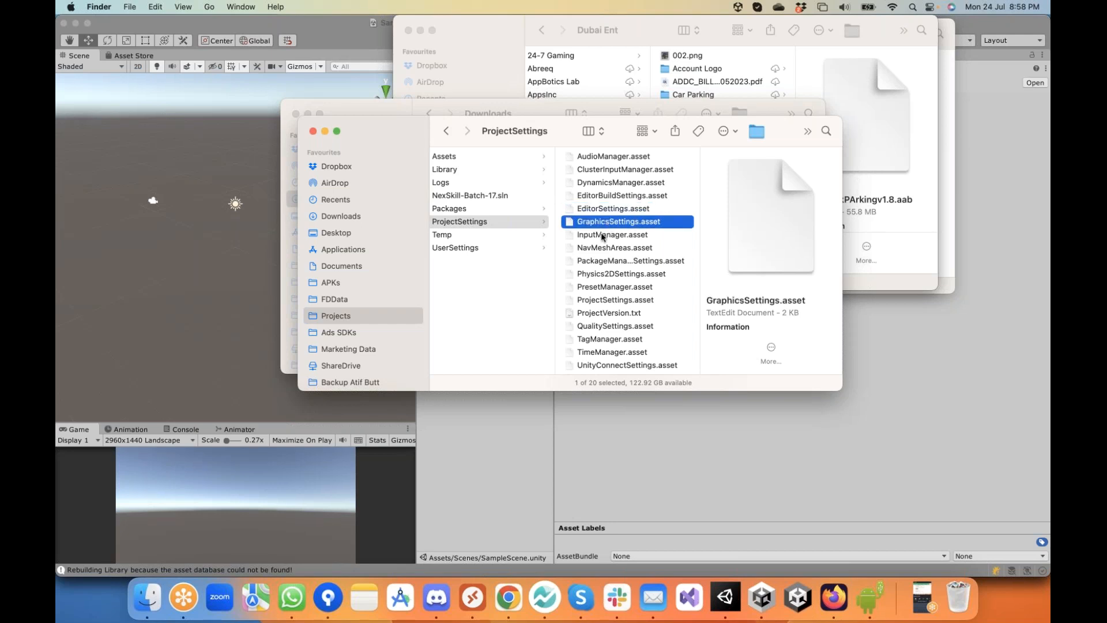
{"action": "left_click", "coordinate": [602, 235]}
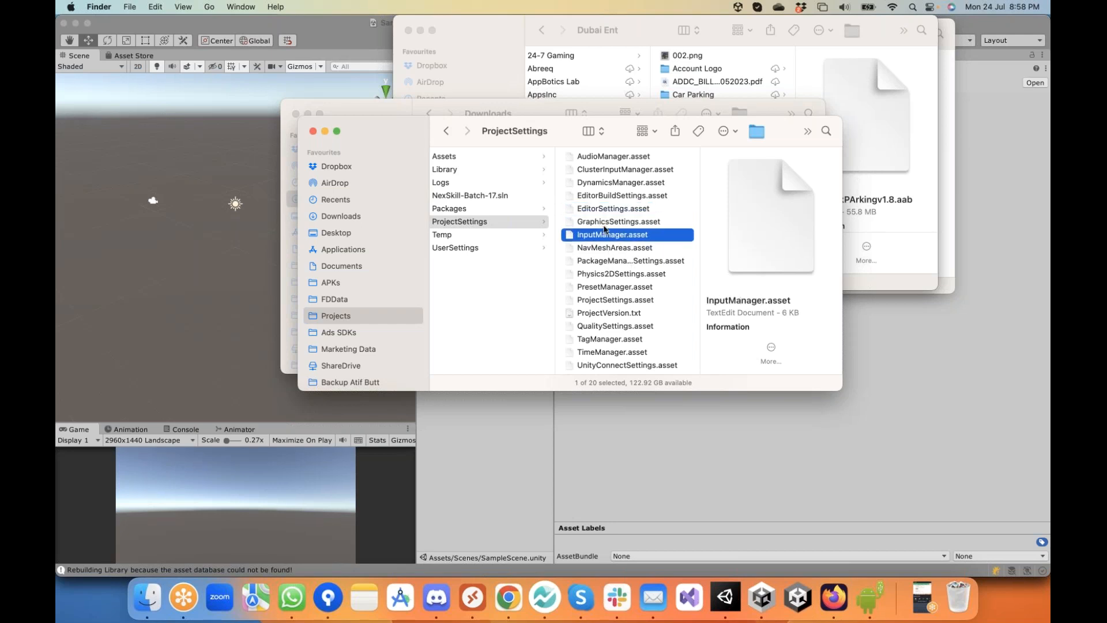
{"action": "scroll", "coordinate": [605, 229], "scroll_direction": "down", "scroll_amount": 3}
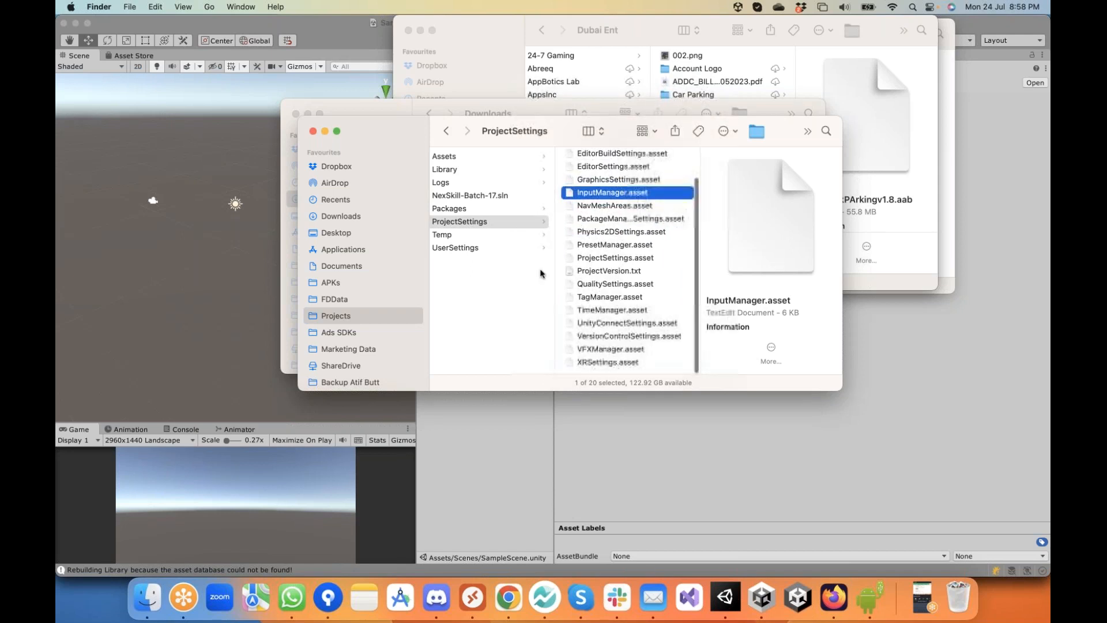
- Go through the project's Assets, Library, ProjectSettings and Packages folders one after another
{"action": "scroll", "coordinate": [605, 250], "scroll_direction": "left", "scroll_amount": 5}
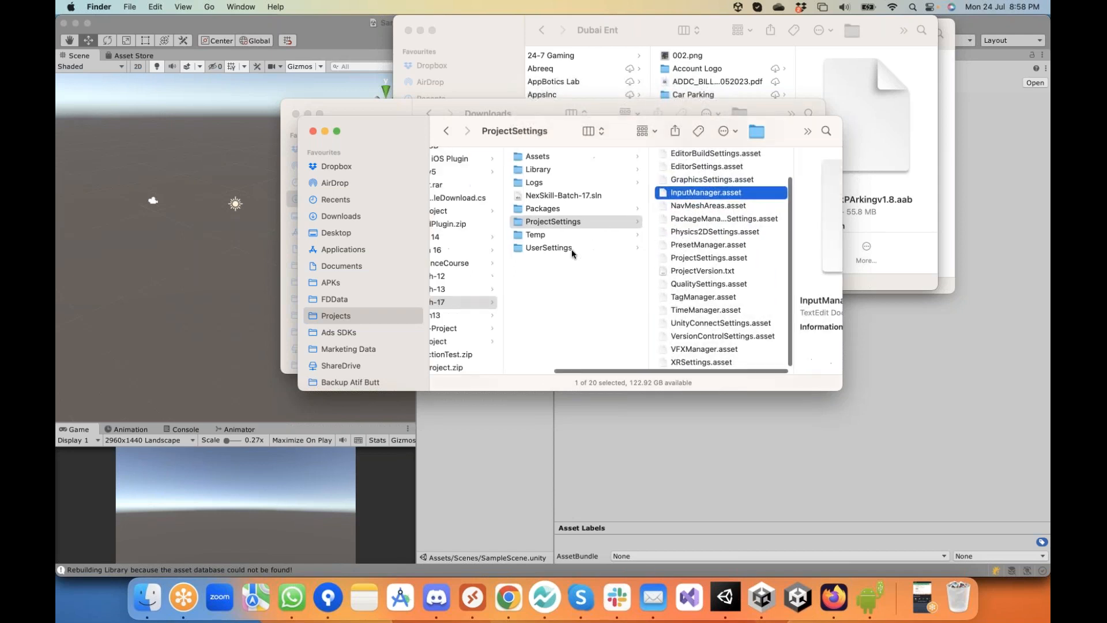
{"action": "left_click", "coordinate": [549, 156]}
{"action": "left_click", "coordinate": [551, 169]}
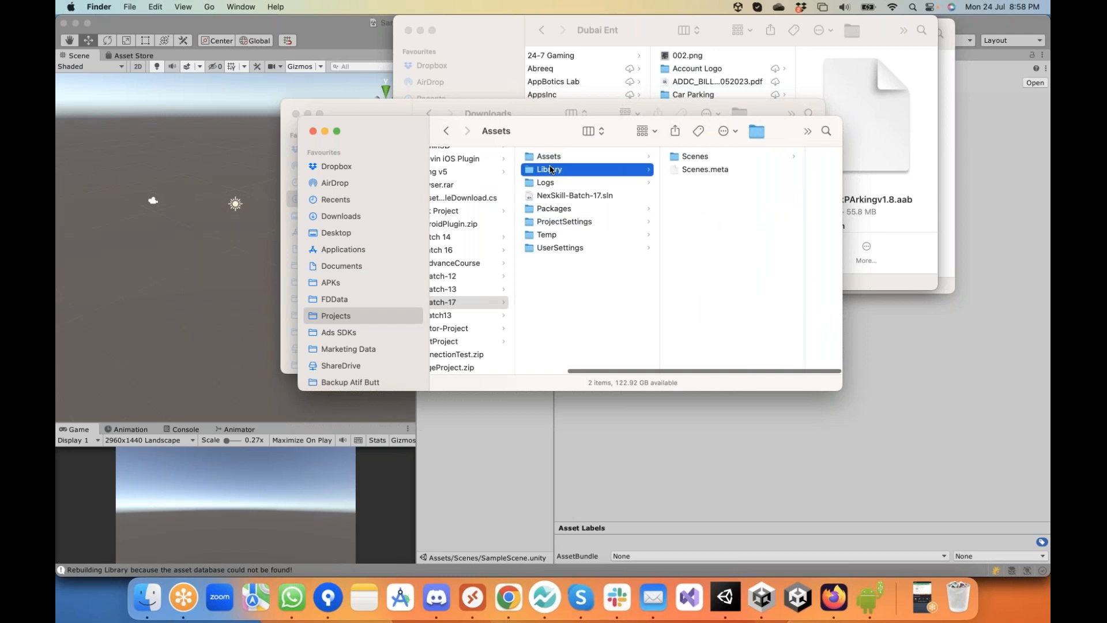
{"action": "left_click", "coordinate": [546, 224]}
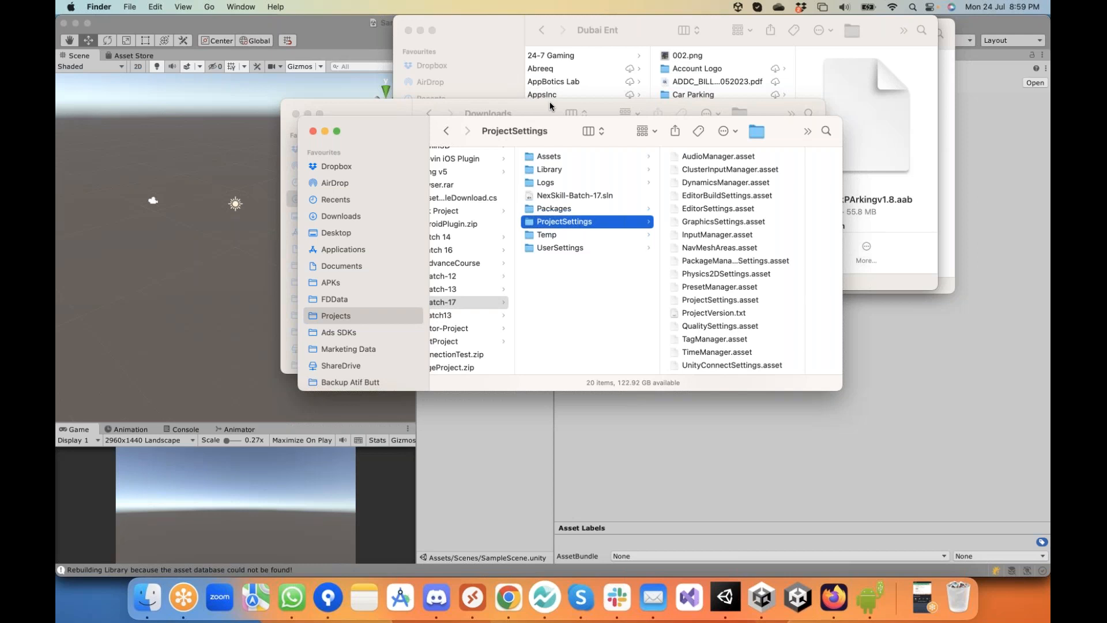
{"action": "left_click", "coordinate": [548, 210]}
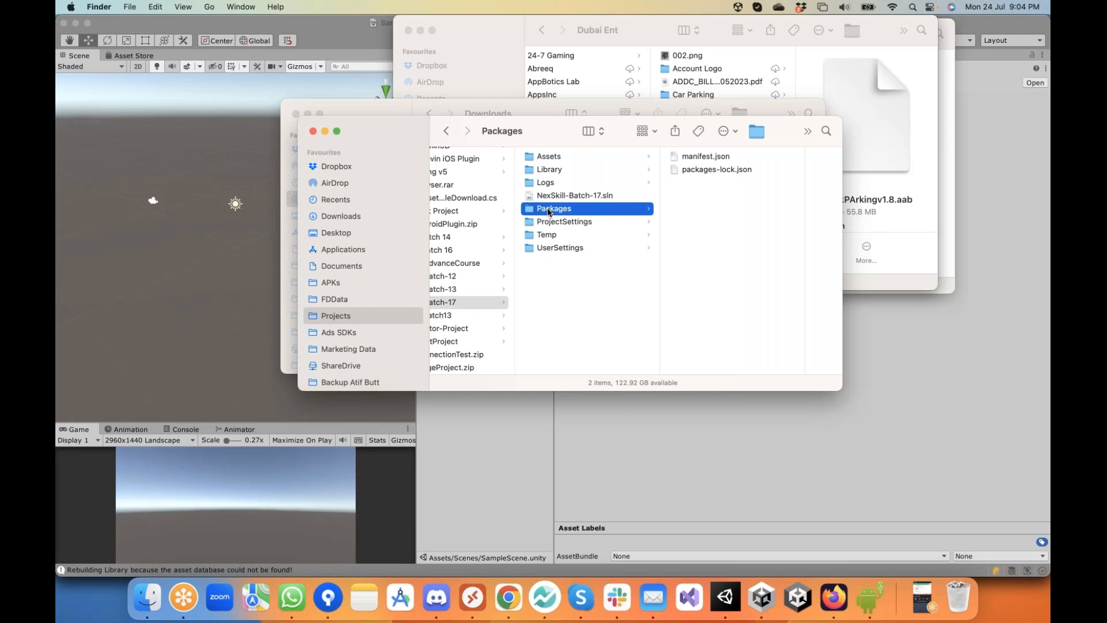
- Return to the Unity editor and open the Package Manager with its list showing the In Project packages
{"action": "left_click", "coordinate": [668, 468]}
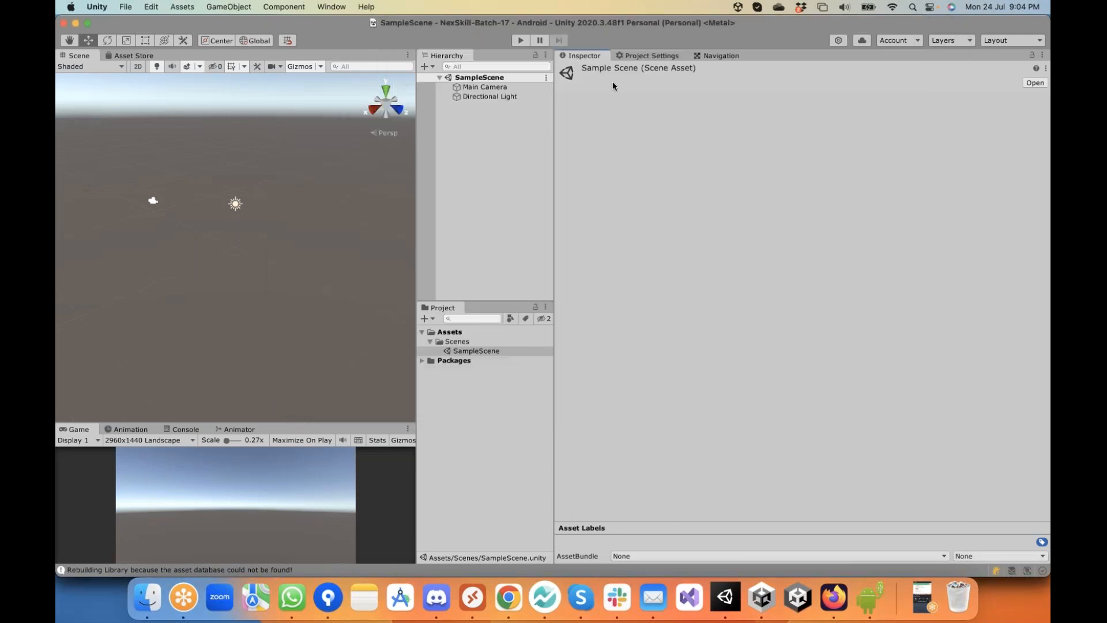
{"action": "left_click", "coordinate": [333, 6]}
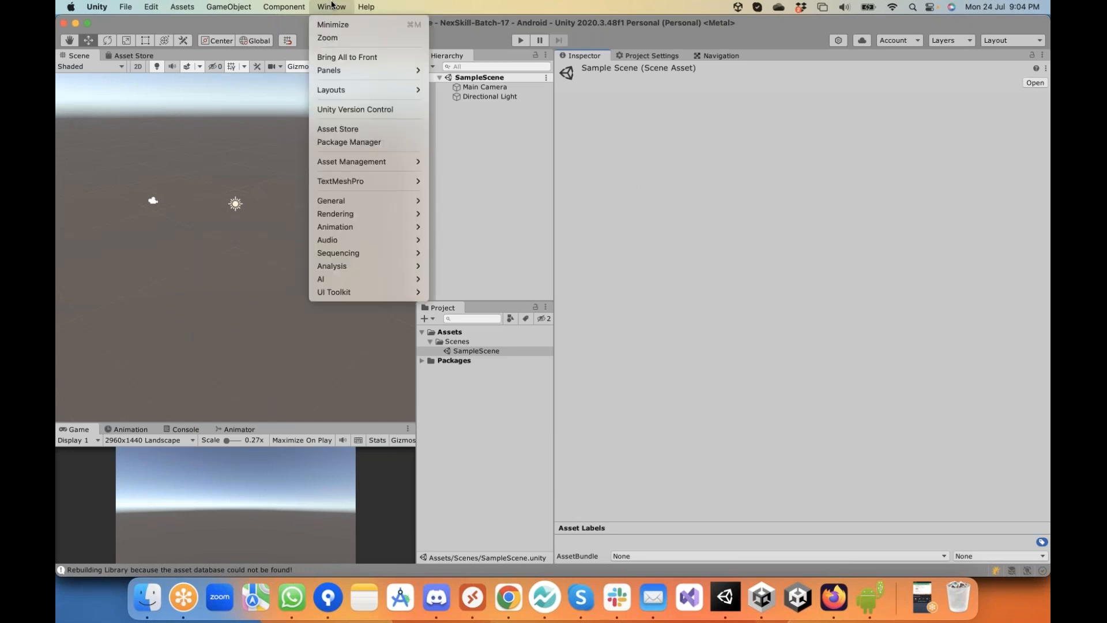
{"action": "left_click", "coordinate": [482, 26]}
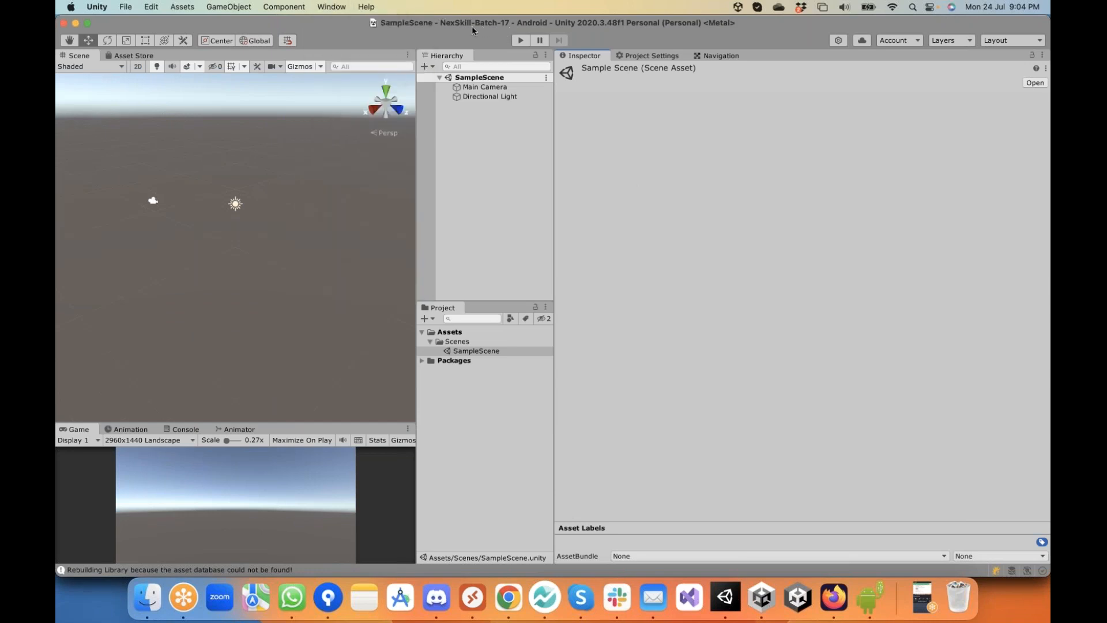
{"action": "left_click", "coordinate": [334, 7]}
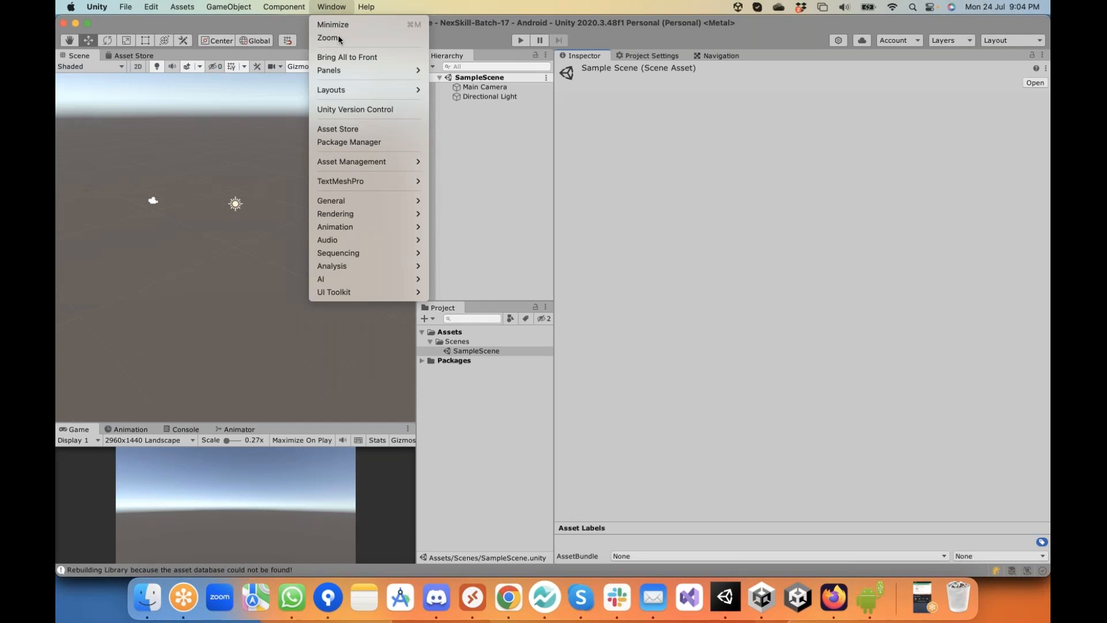
{"action": "left_click", "coordinate": [360, 142]}
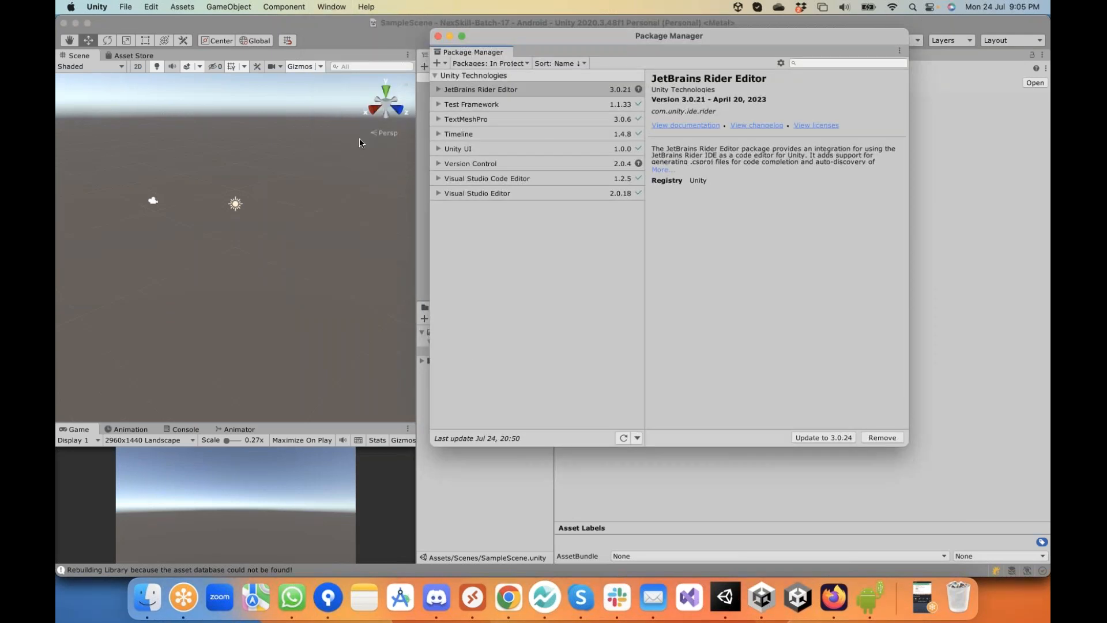
{"action": "left_click", "coordinate": [497, 64]}
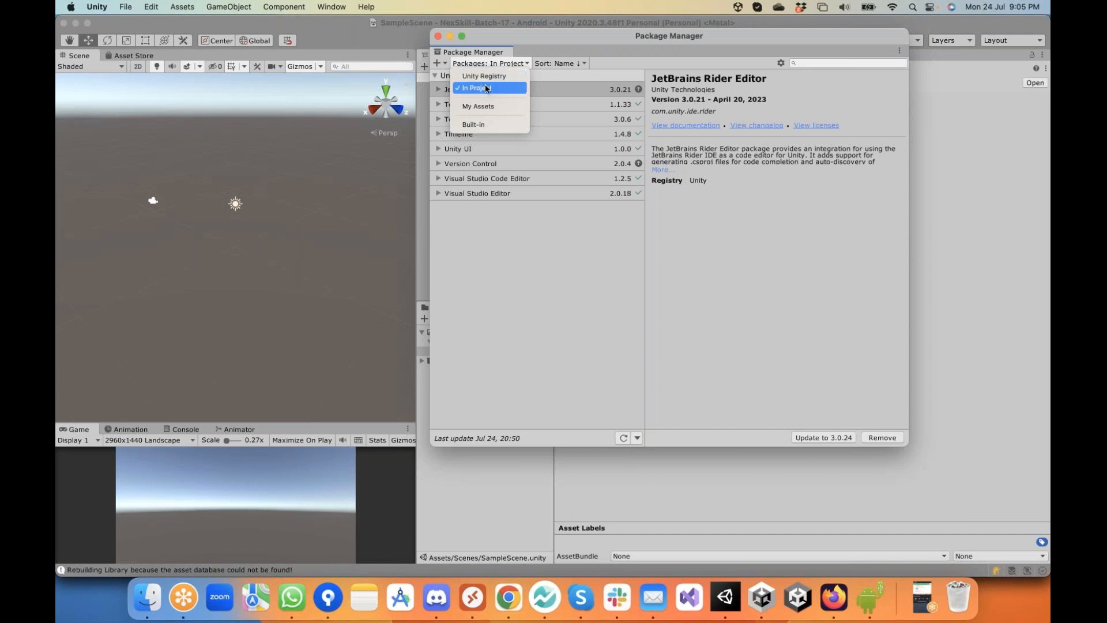
{"action": "left_click", "coordinate": [484, 89]}
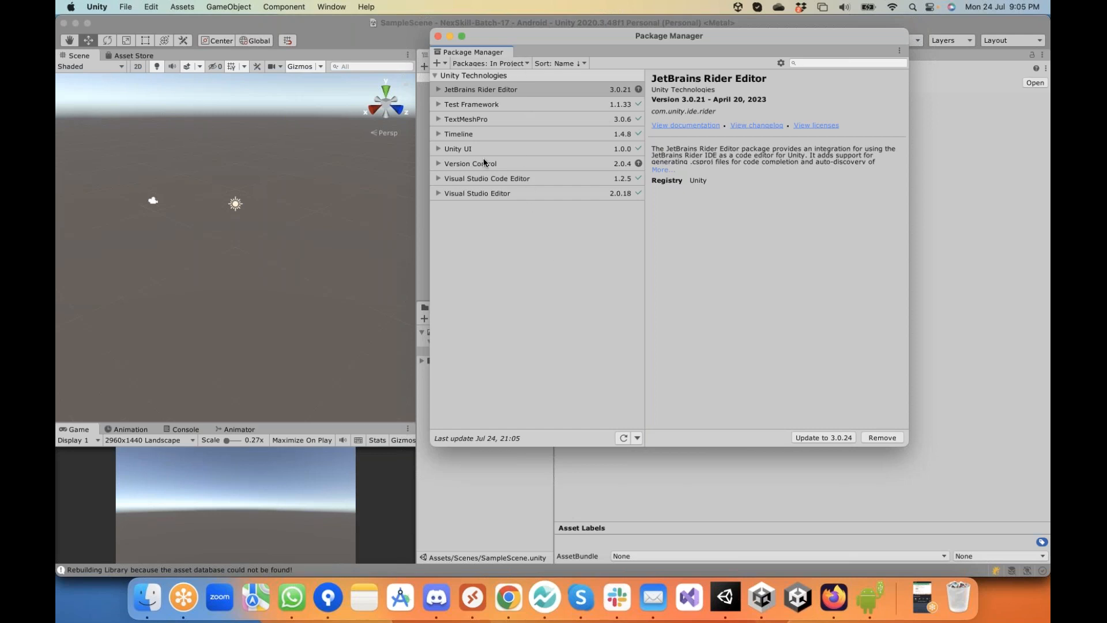
- Show the Unity Registry packages in the Package Manager and browse the available packages
{"action": "left_click", "coordinate": [507, 64]}
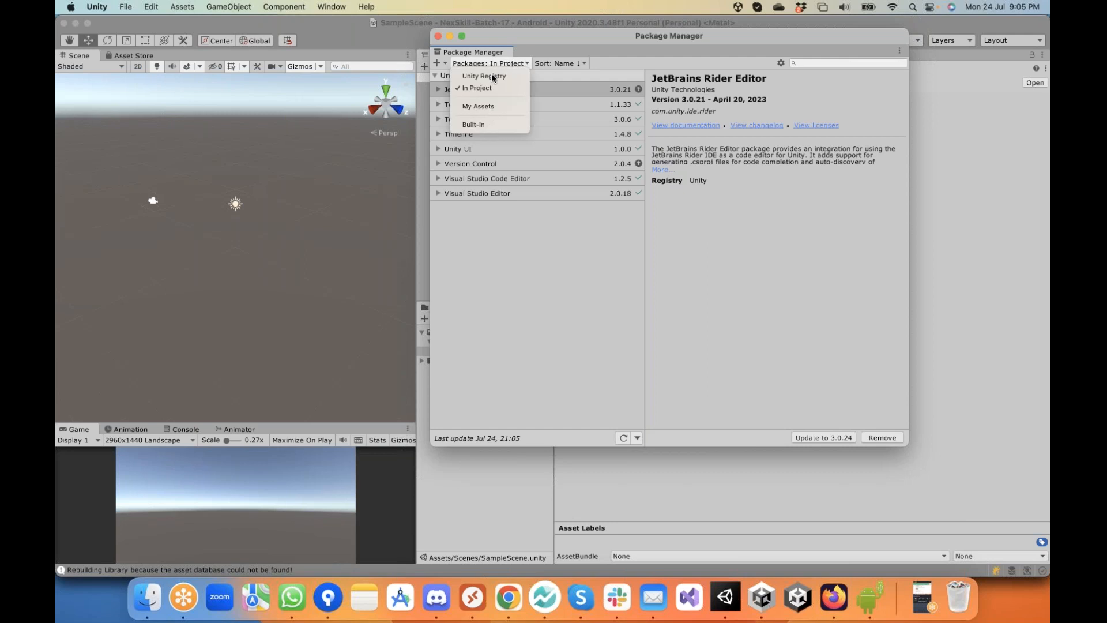
{"action": "left_click", "coordinate": [493, 79]}
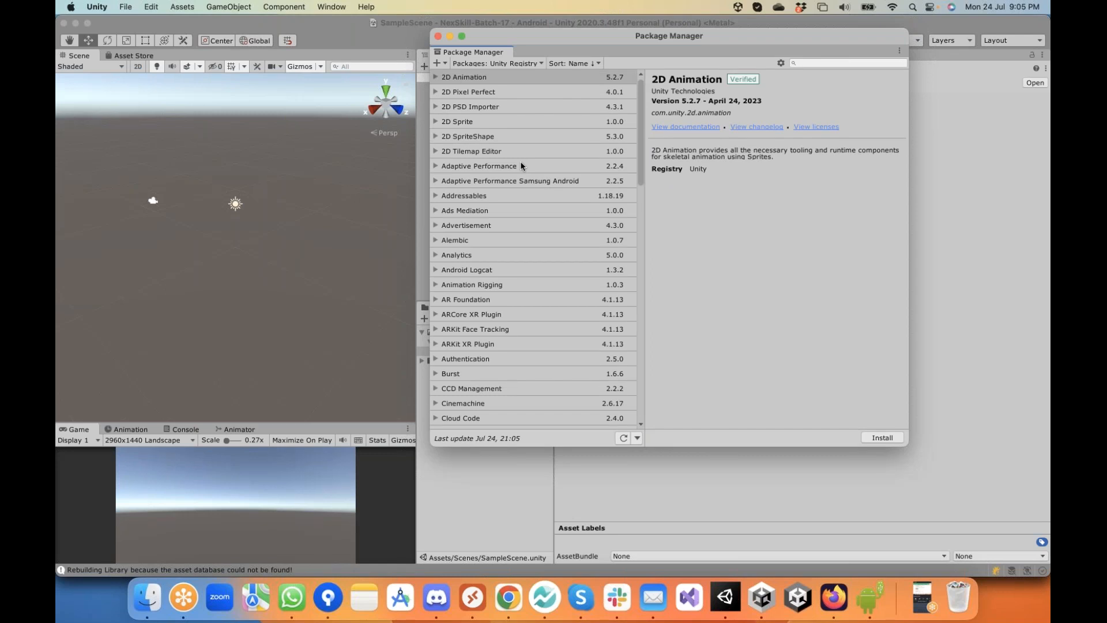
{"action": "scroll", "coordinate": [521, 166], "scroll_direction": "down", "scroll_amount": 10}
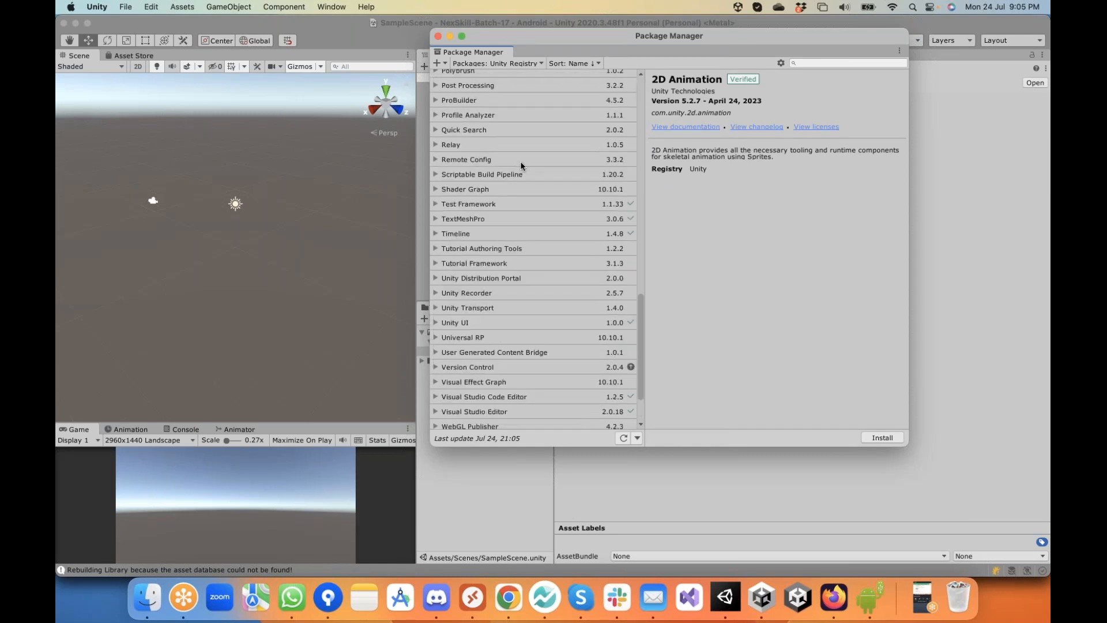
{"action": "scroll", "coordinate": [521, 165], "scroll_direction": "up", "scroll_amount": 10}
{"action": "scroll", "coordinate": [520, 161], "scroll_direction": "down", "scroll_amount": 5}
{"action": "scroll", "coordinate": [521, 161], "scroll_direction": "up", "scroll_amount": 5}
- Switch the package list back to In Project and close the Package Manager
{"action": "left_click", "coordinate": [505, 63]}
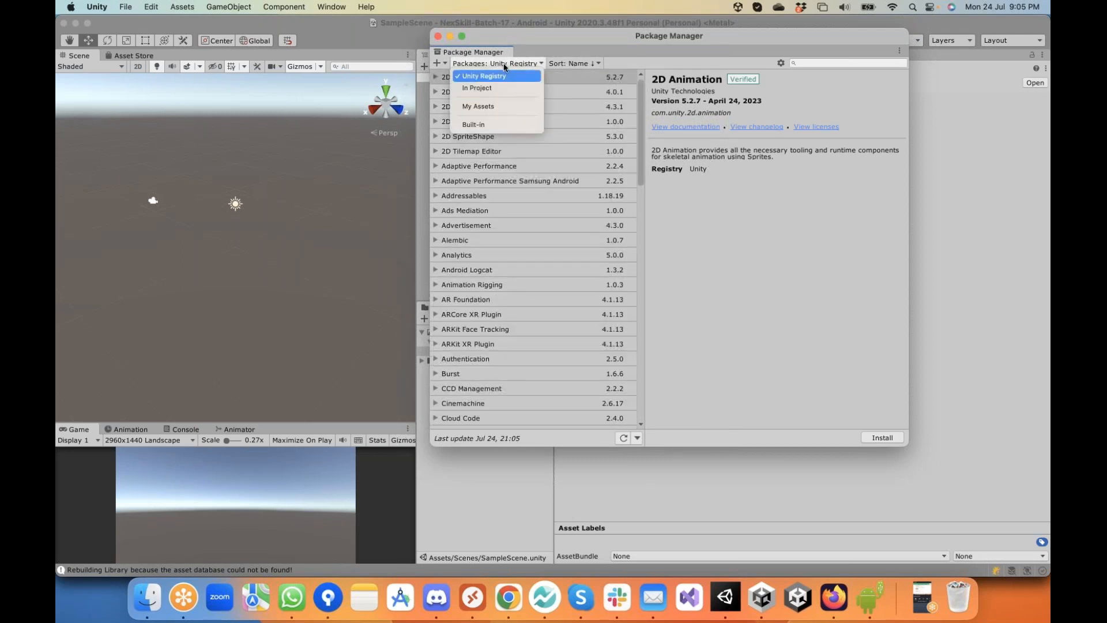
{"action": "left_click", "coordinate": [483, 89]}
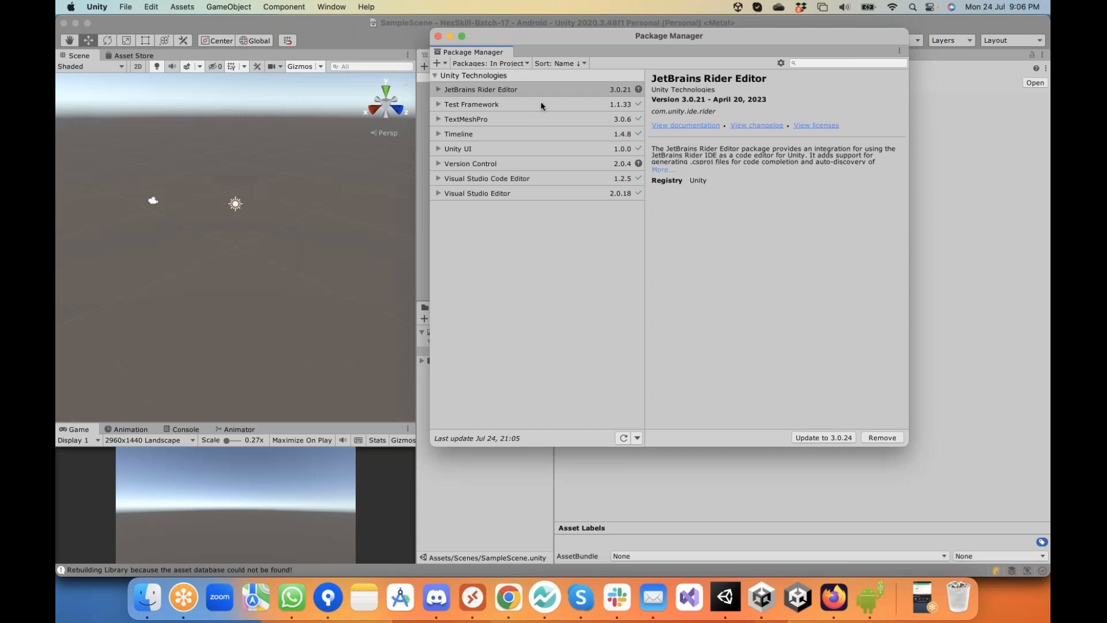
{"action": "left_click", "coordinate": [438, 36]}
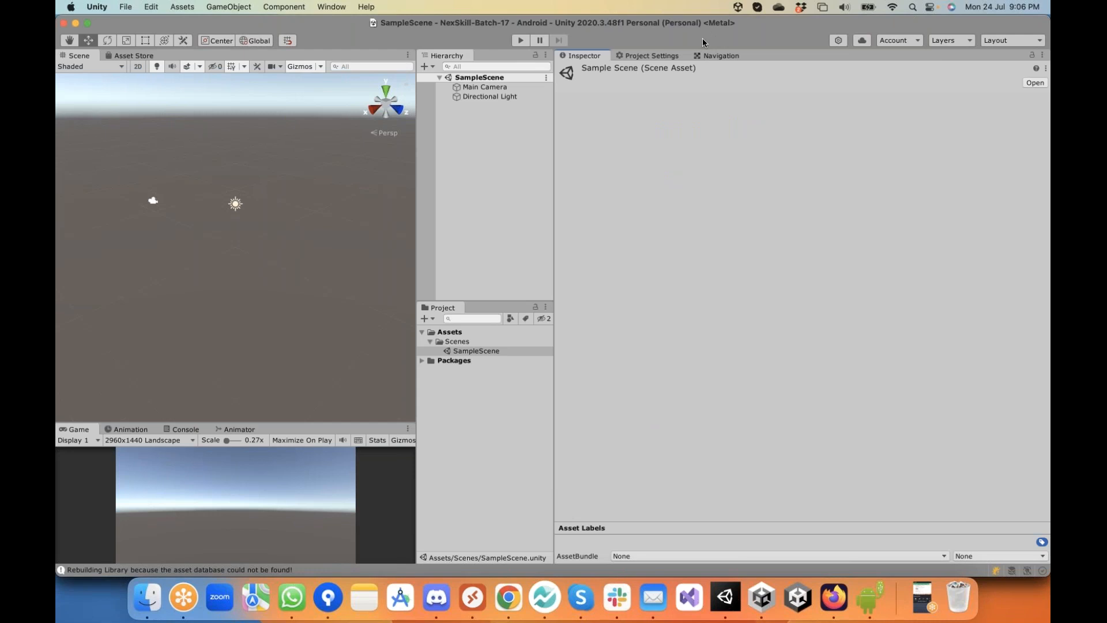
- Switch to Finder, preview manifest.json from the Packages folder to read its dependencies, and close the preview
{"action": "left_click", "coordinate": [147, 597]}
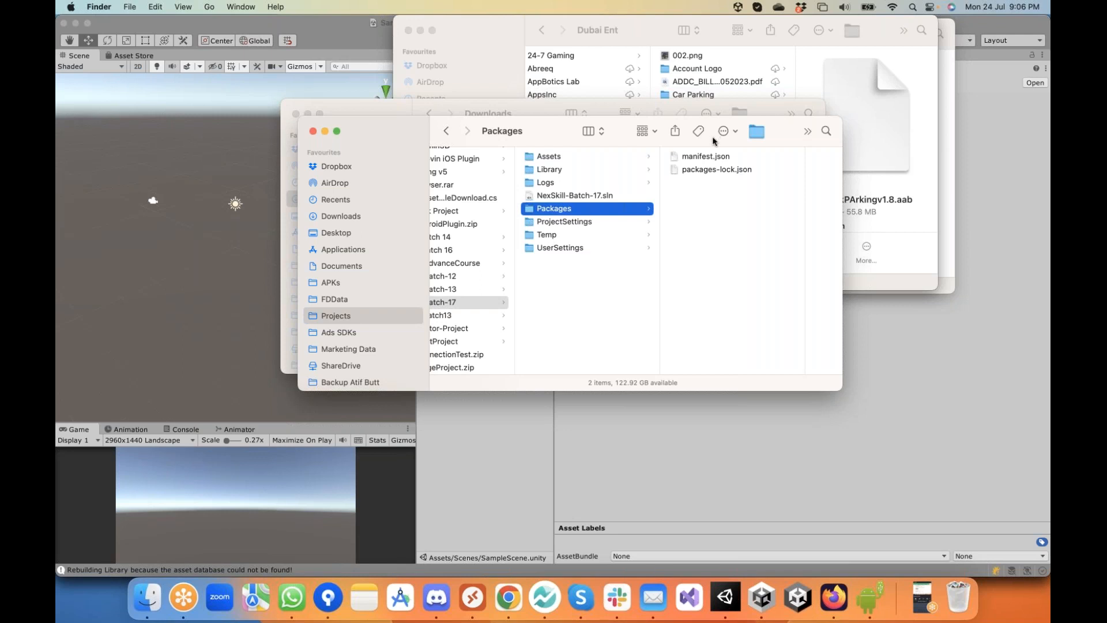
{"action": "left_click", "coordinate": [705, 155]}
{"action": "key", "text": "space"}
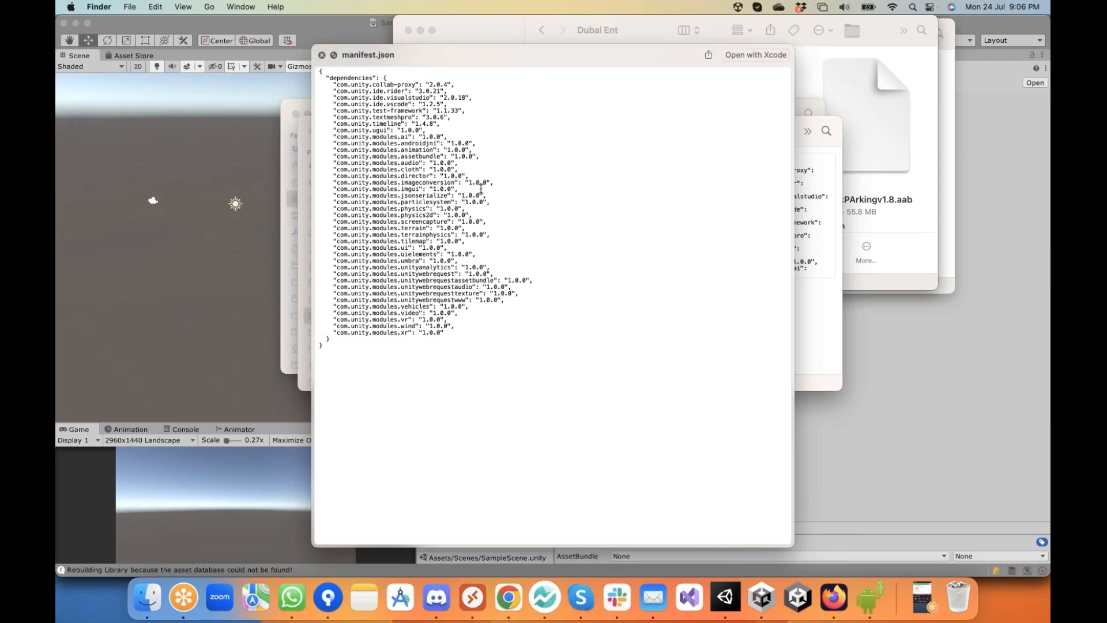
{"action": "left_click", "coordinate": [322, 55]}
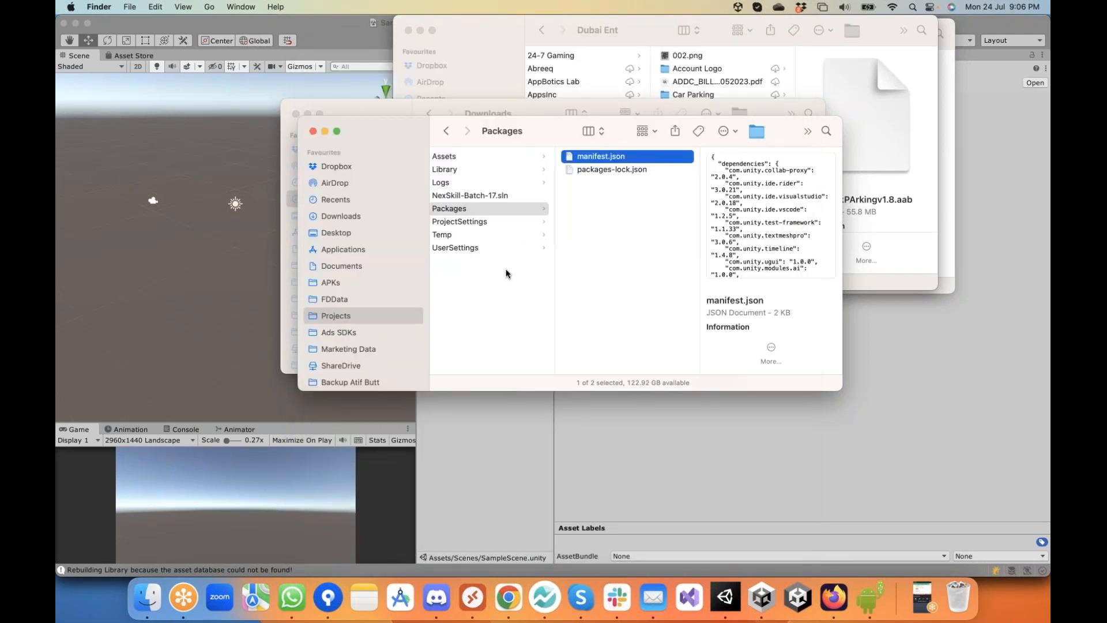
- Go back to the project's root folders and review Assets, Library and ProjectSettings again
{"action": "key", "text": "Left"}
{"action": "left_click", "coordinate": [602, 157]}
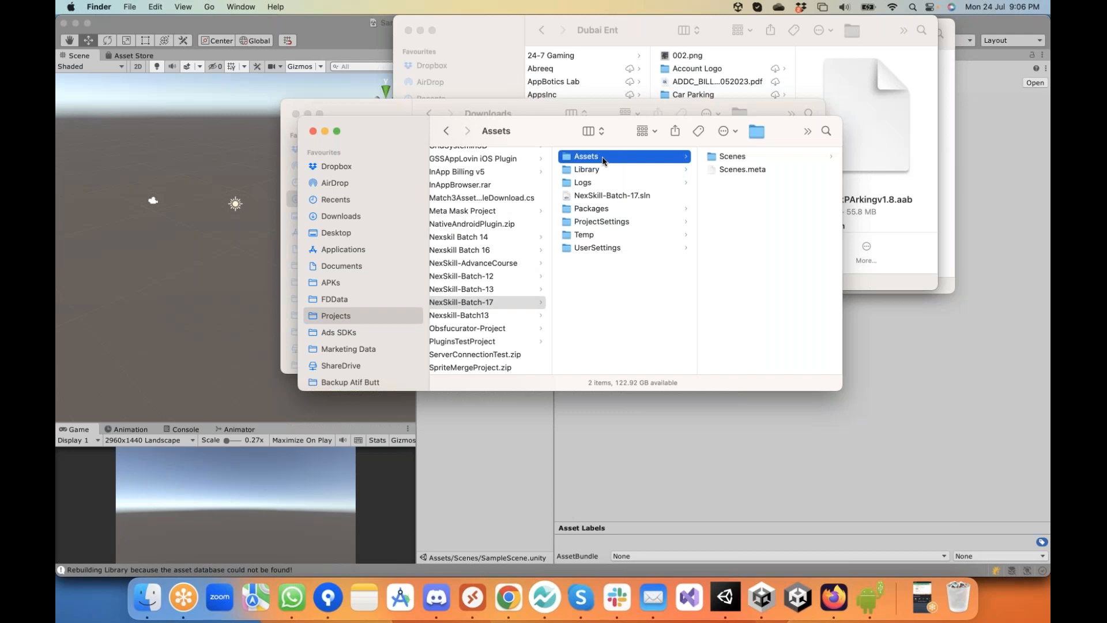
{"action": "left_click", "coordinate": [599, 170]}
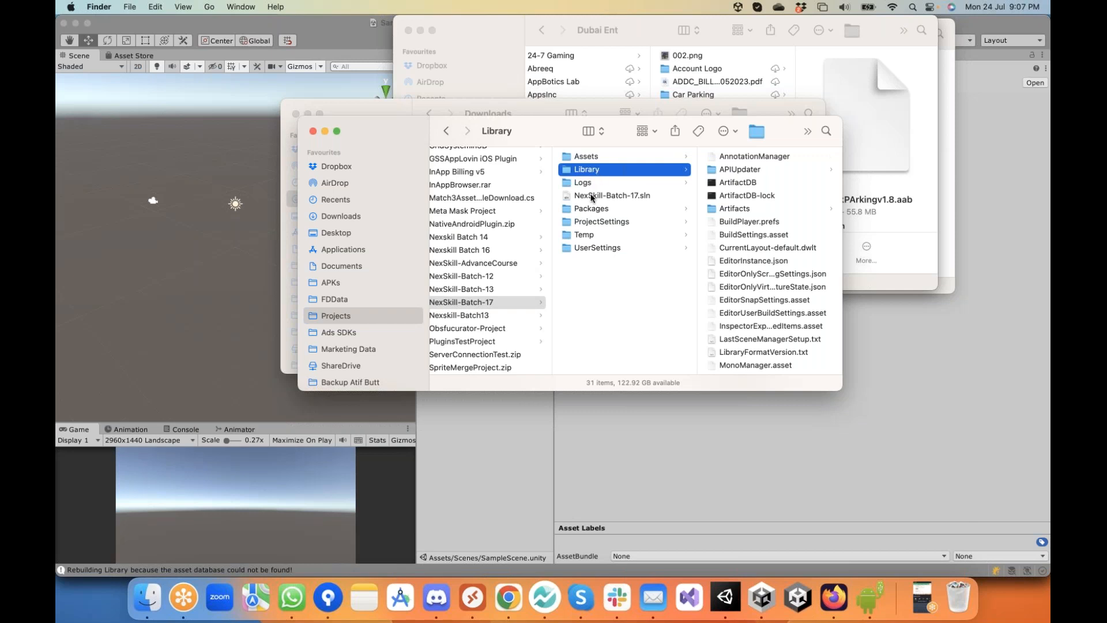
{"action": "left_click", "coordinate": [597, 224]}
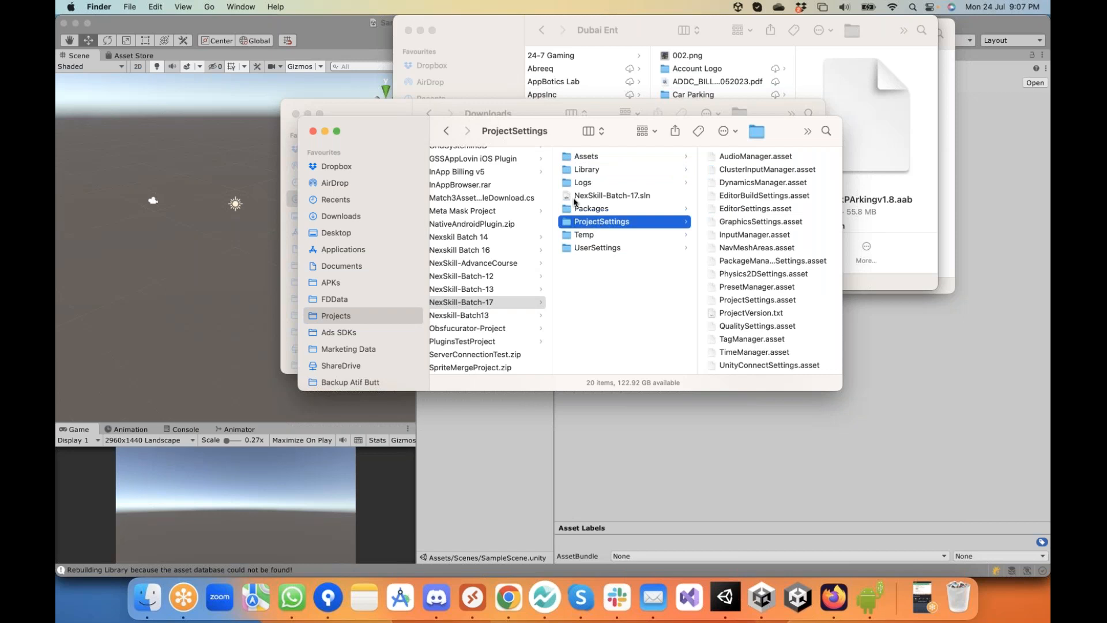
- Review the contents of the project's Packages, Temp and UserSettings folders
{"action": "left_click", "coordinate": [584, 210]}
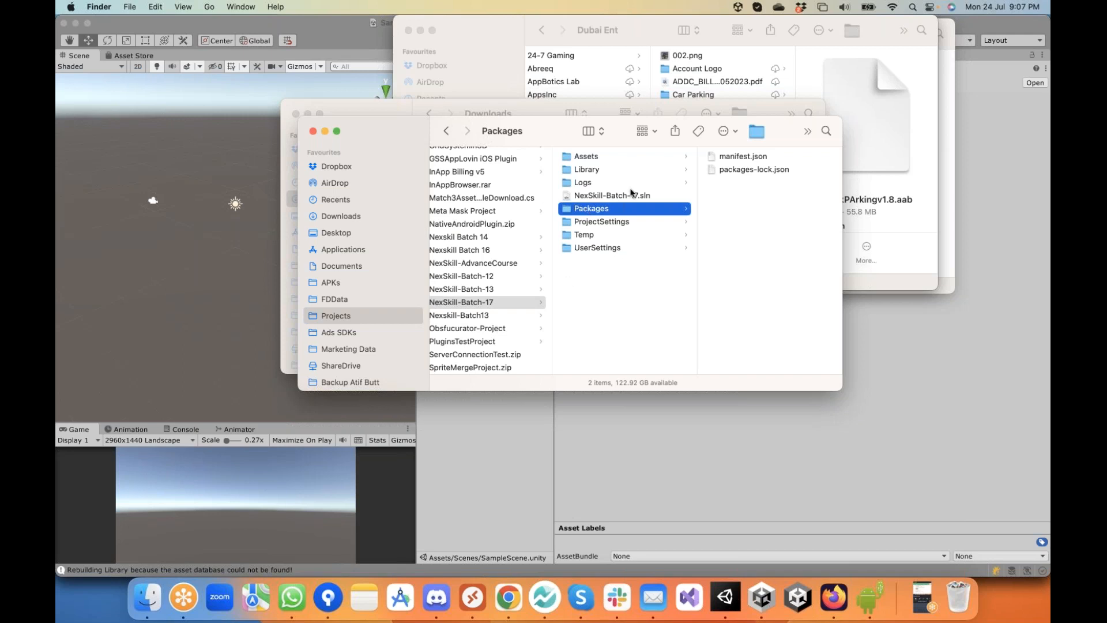
{"action": "left_click", "coordinate": [587, 238]}
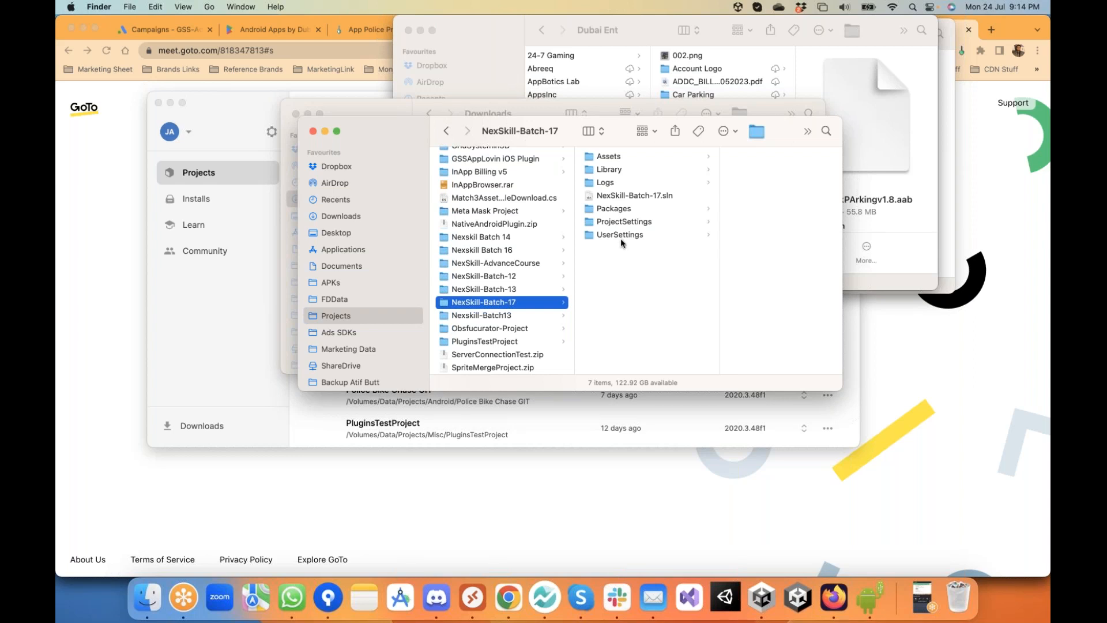
{"action": "left_click", "coordinate": [619, 234]}
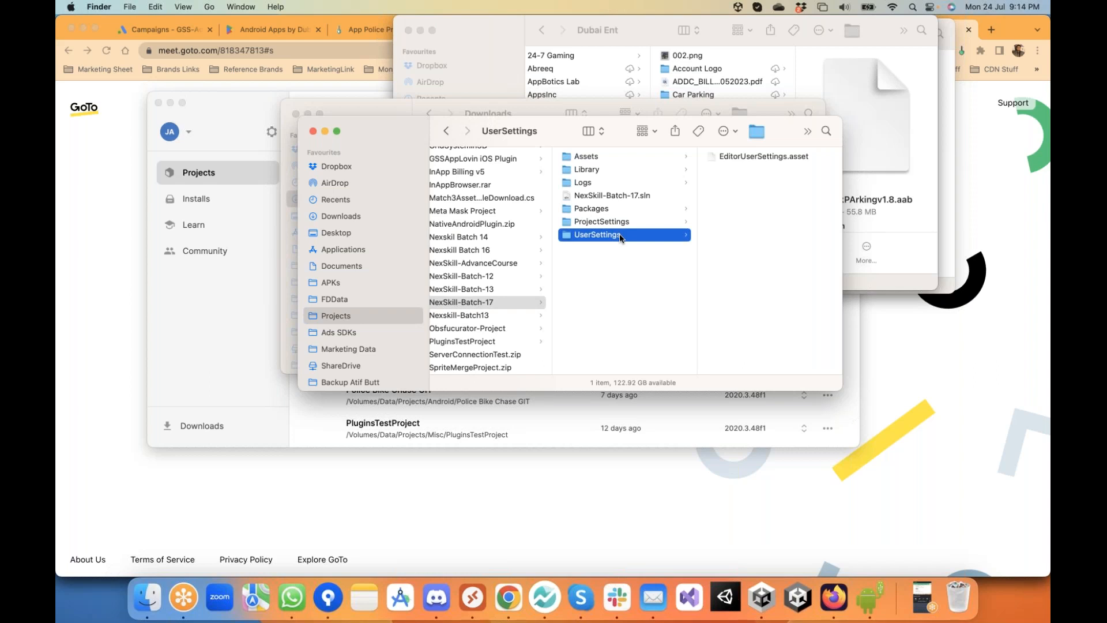
- Switch to the Unity editor and apply the Default window layout
{"action": "left_click", "coordinate": [762, 597]}
{"action": "left_click", "coordinate": [439, 236]}
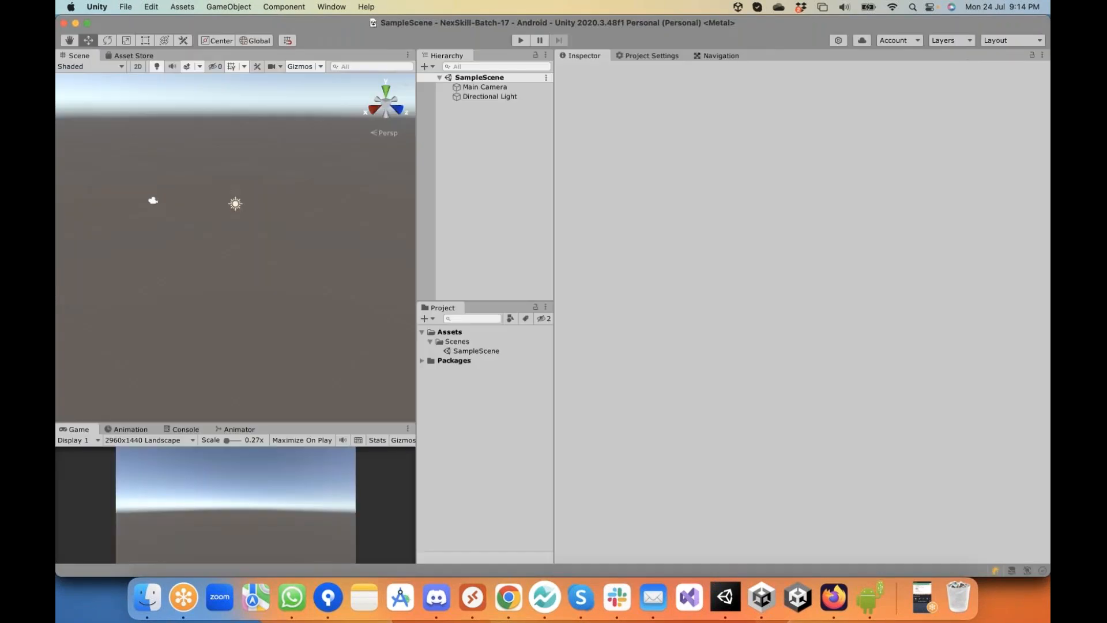
{"action": "left_click", "coordinate": [1012, 41]}
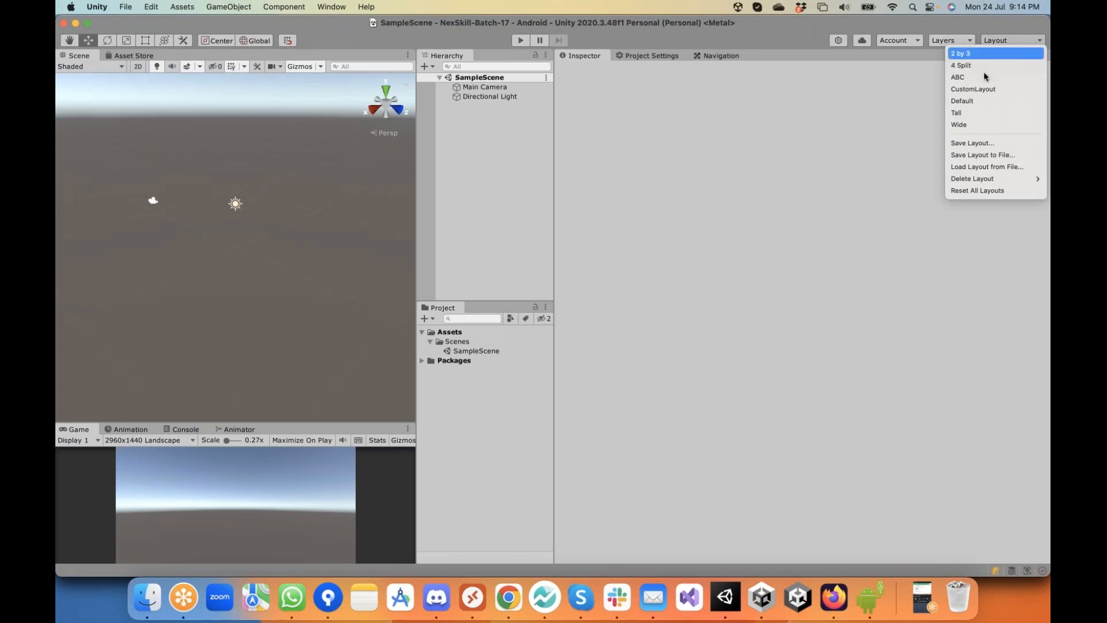
{"action": "left_click", "coordinate": [984, 102]}
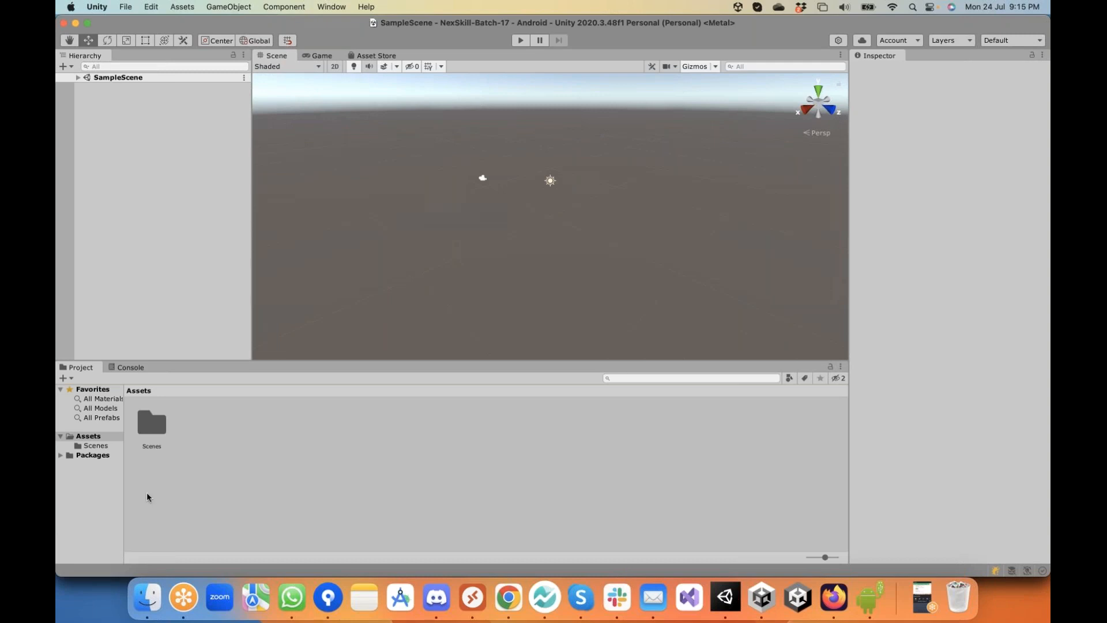
- Dock the Project window between the Scene view and the Inspector, with the Hierarchy stacked above it
{"action": "left_click_drag", "start_coordinate": [79, 369], "coordinate": [645, 316]}
{"action": "left_click_drag", "start_coordinate": [711, 294], "coordinate": [750, 292]}
{"action": "left_click_drag", "start_coordinate": [78, 55], "coordinate": [768, 92]}
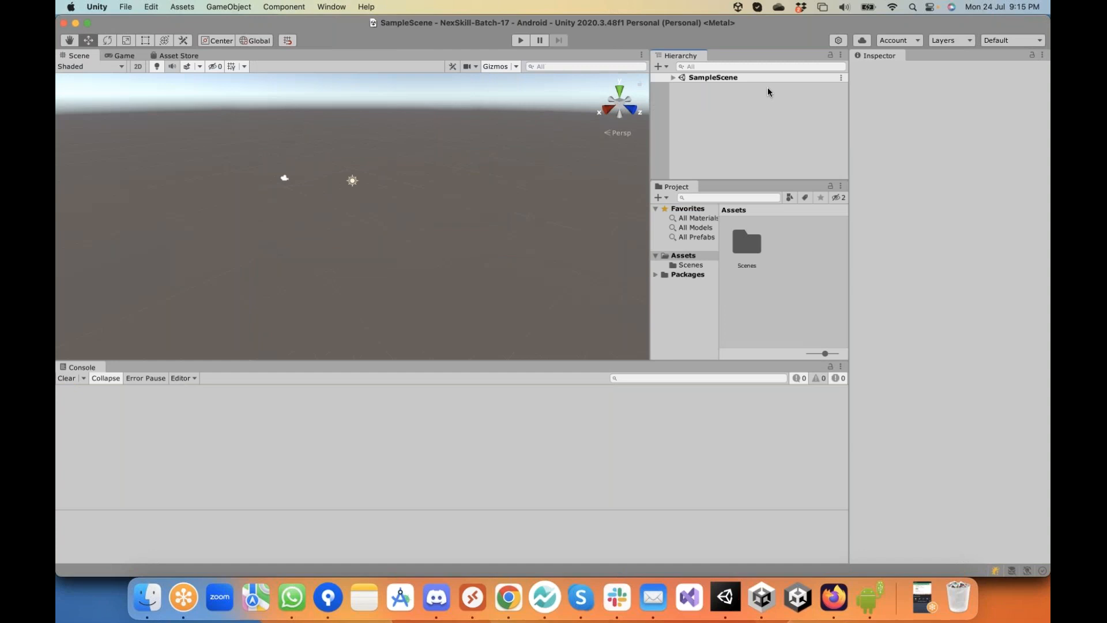
- Dock the Console beside the Asset Store tab with the Scene view in front, and set the Project window to a one-column layout
{"action": "left_click_drag", "start_coordinate": [87, 369], "coordinate": [250, 63]}
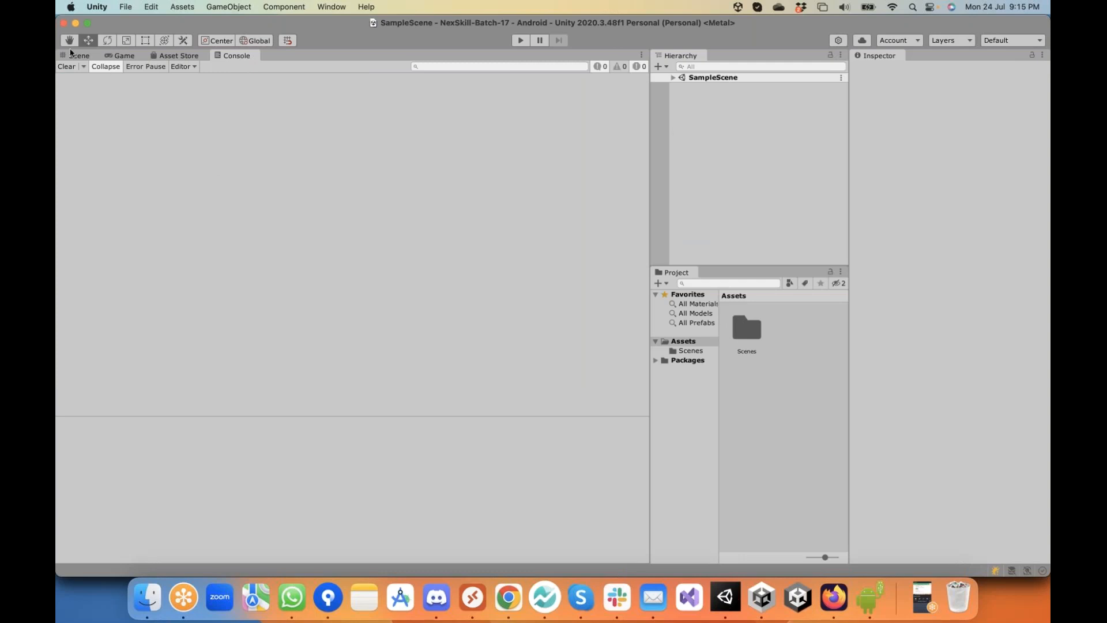
{"action": "left_click", "coordinate": [75, 56]}
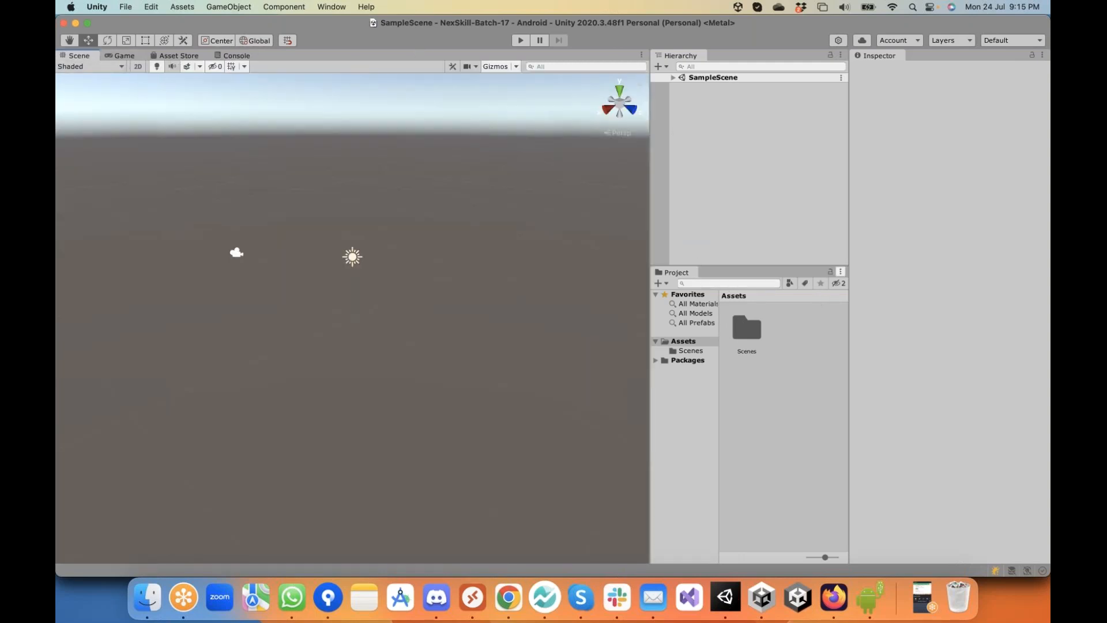
{"action": "left_click", "coordinate": [841, 271]}
{"action": "left_click", "coordinate": [878, 285]}
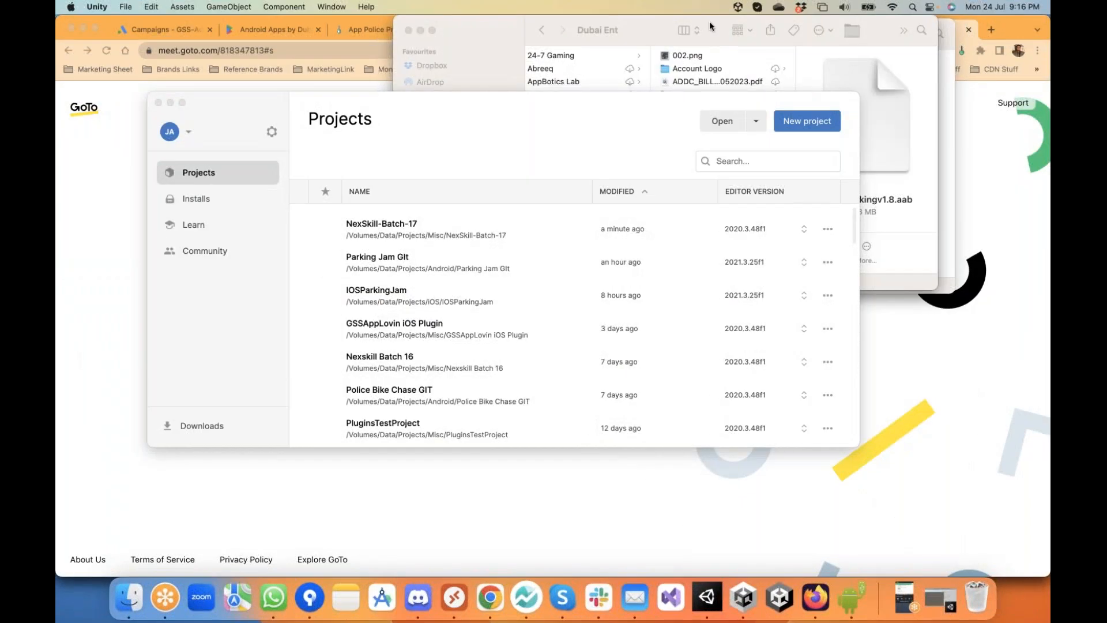
- In Finder, browse Projects > Misc > NexSkill-Batch-17 > UserSettings and select EditorUserSettings.asset to view its details
{"action": "left_click", "coordinate": [710, 20]}
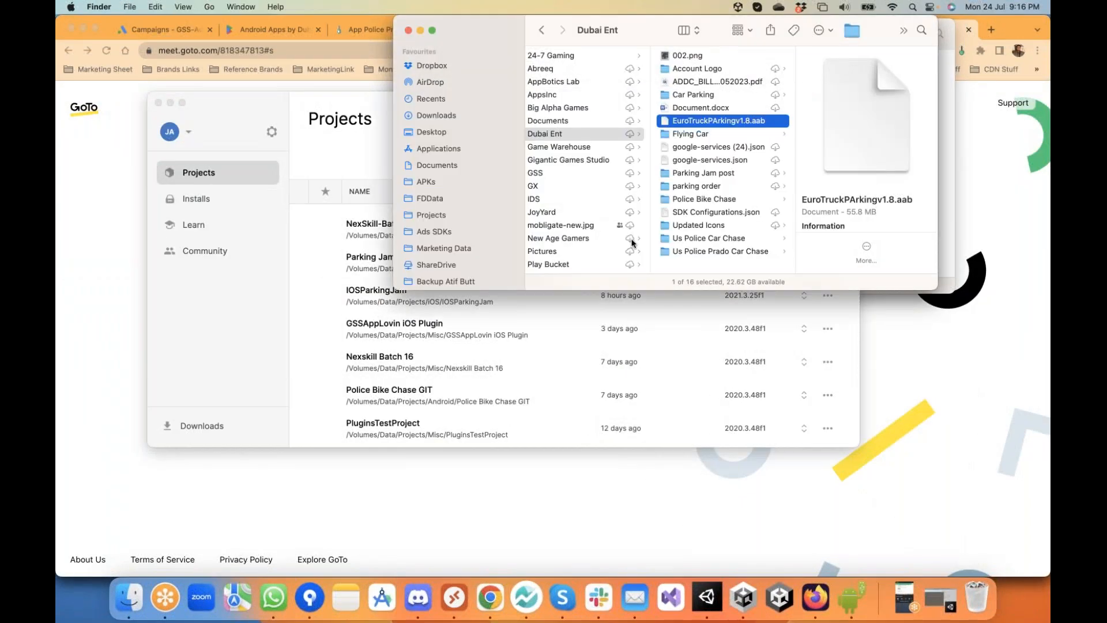
{"action": "left_click", "coordinate": [438, 215]}
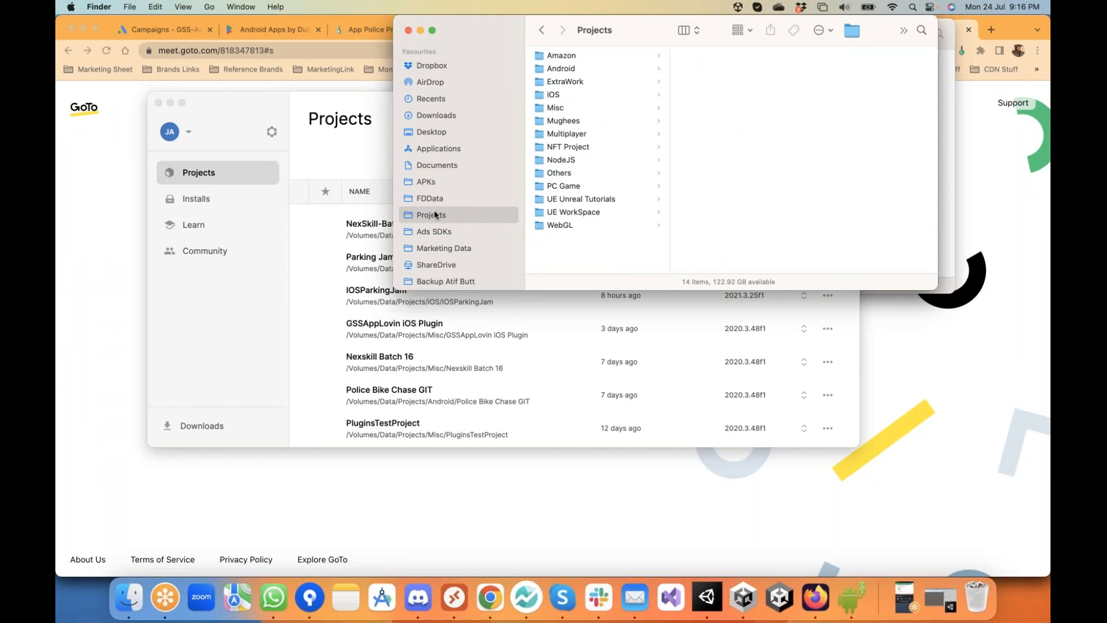
{"action": "left_click", "coordinate": [560, 108]}
{"action": "scroll", "coordinate": [745, 180], "scroll_direction": "down", "scroll_amount": 10}
{"action": "left_click", "coordinate": [743, 175]}
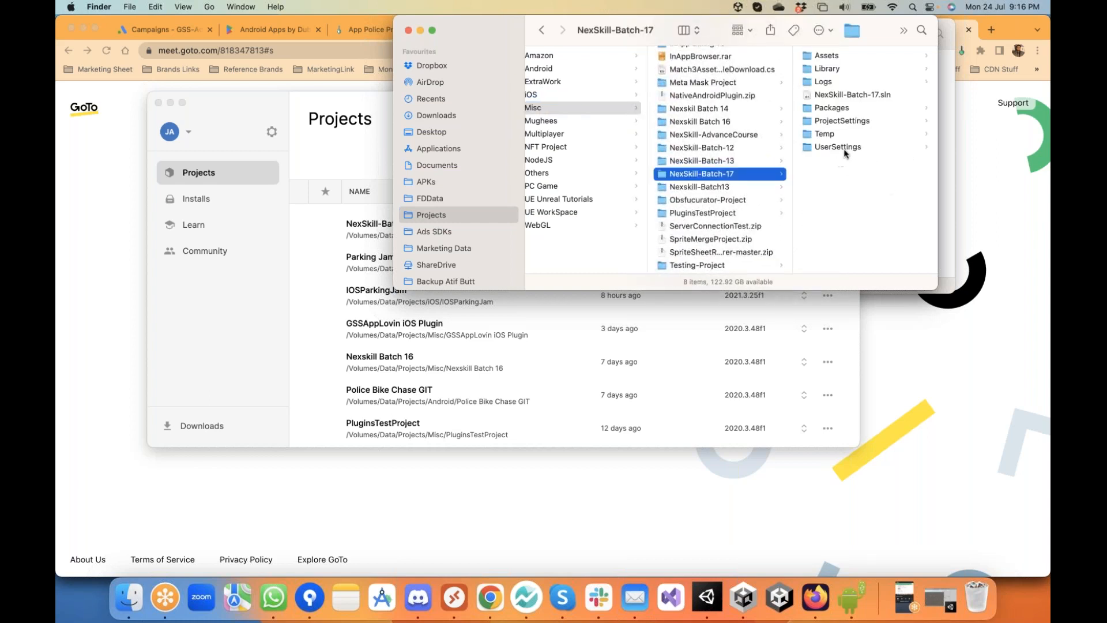
{"action": "left_click", "coordinate": [846, 149]}
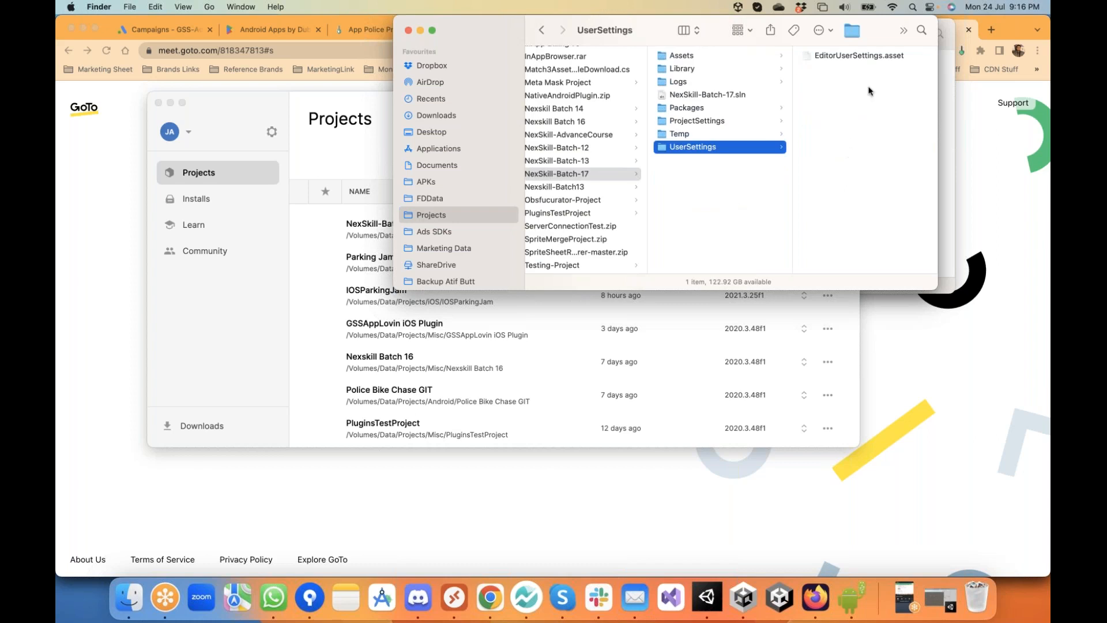
{"action": "left_click", "coordinate": [860, 55]}
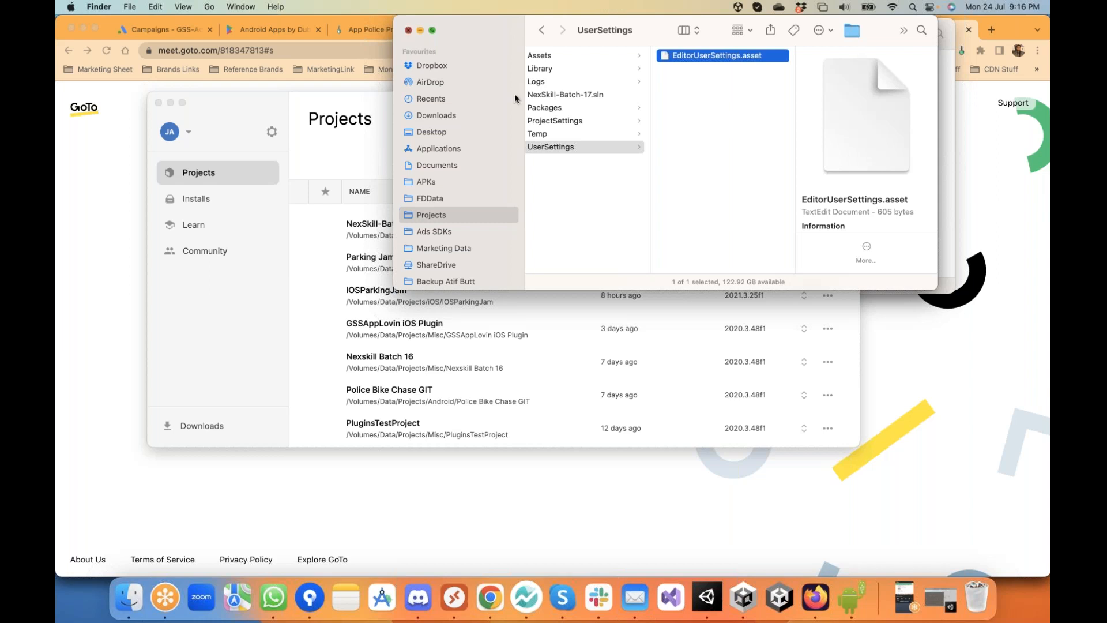
- Close the open Finder windows and switch back to the Unity editor
{"action": "left_click", "coordinate": [408, 30]}
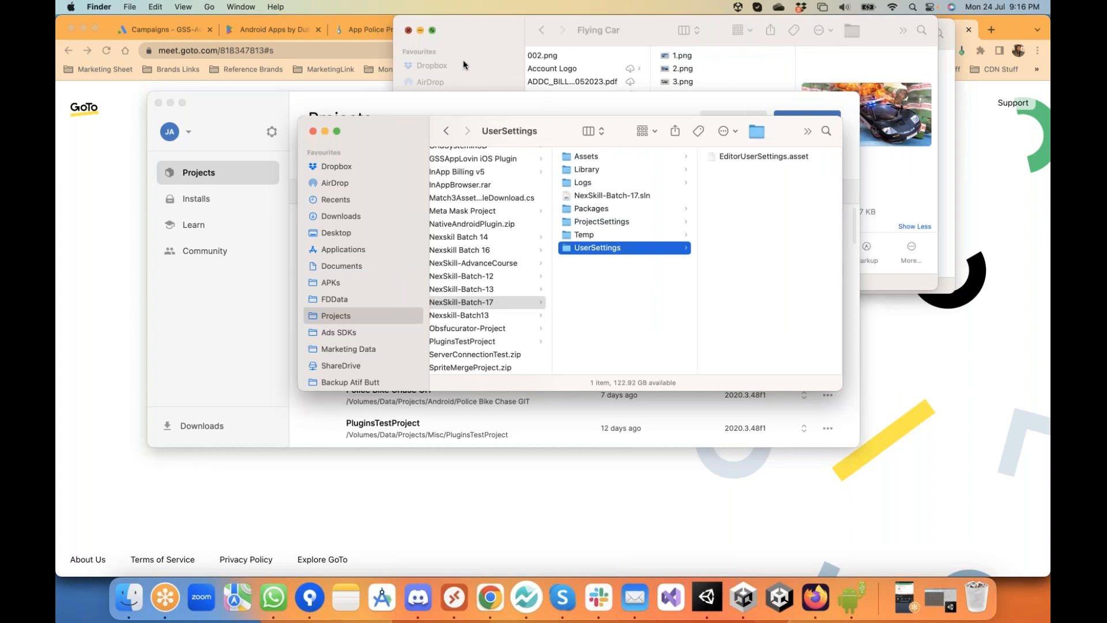
{"action": "left_click", "coordinate": [426, 35]}
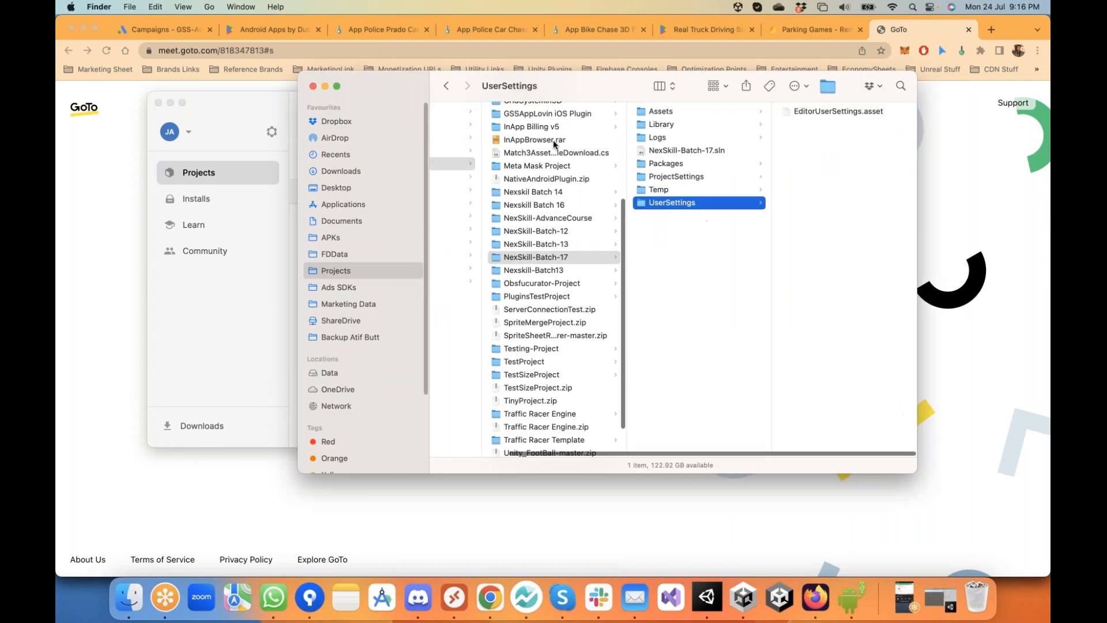
{"action": "left_click", "coordinate": [311, 32]}
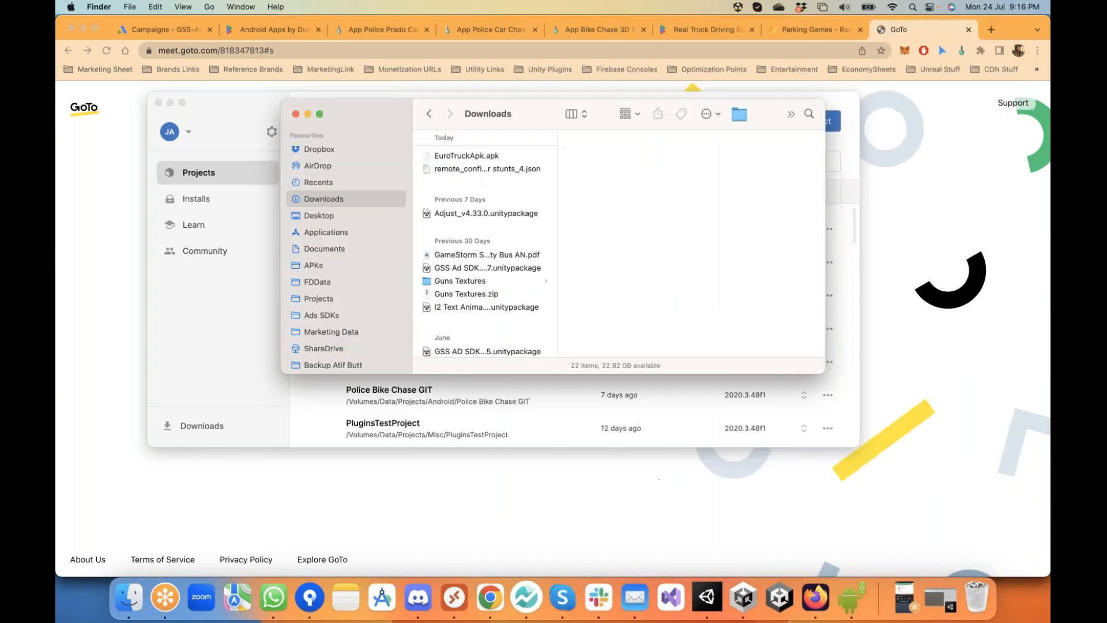
{"action": "left_click", "coordinate": [296, 116]}
{"action": "left_click", "coordinate": [520, 118]}
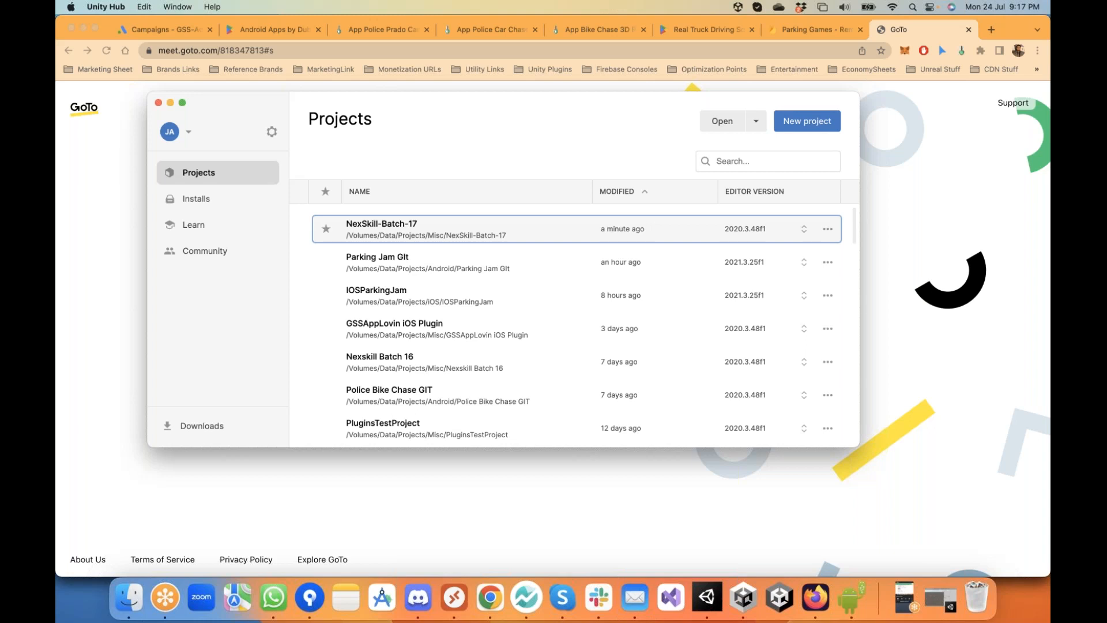
{"action": "left_click", "coordinate": [707, 597]}
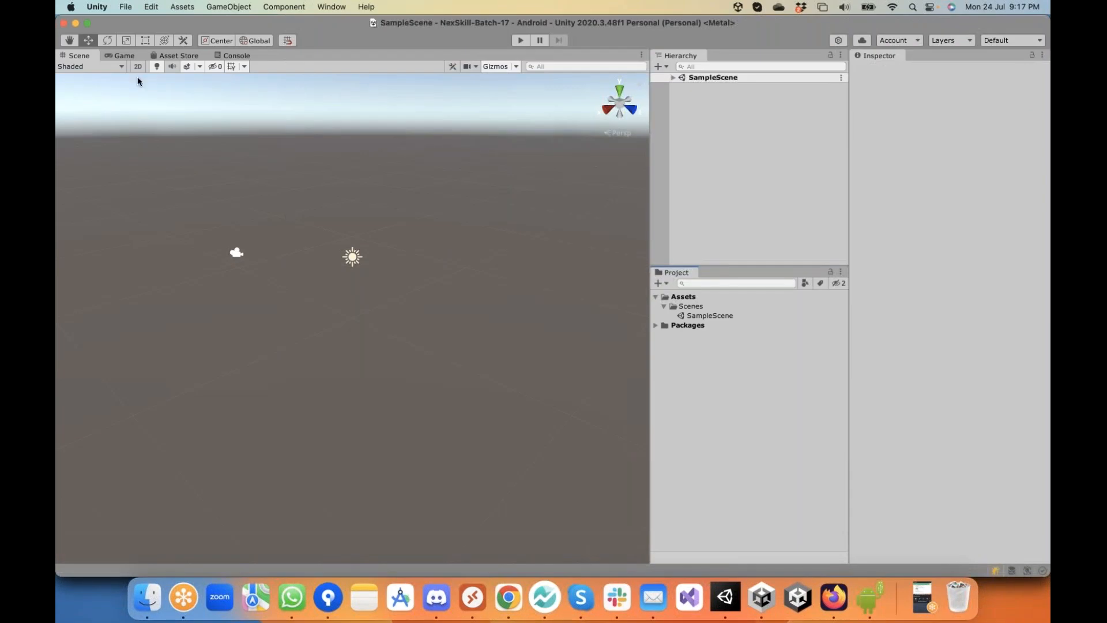
- Compare the Game view with the Scene view, viewing the scene in 2D mode before returning to 3D
{"action": "left_click", "coordinate": [119, 56]}
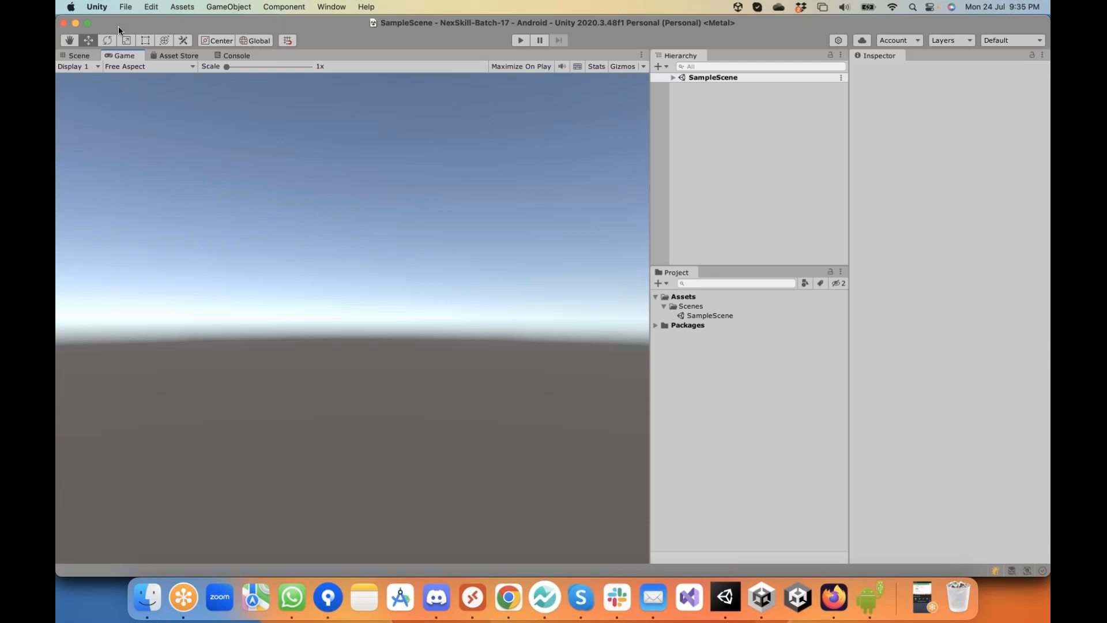
{"action": "left_click", "coordinate": [78, 54]}
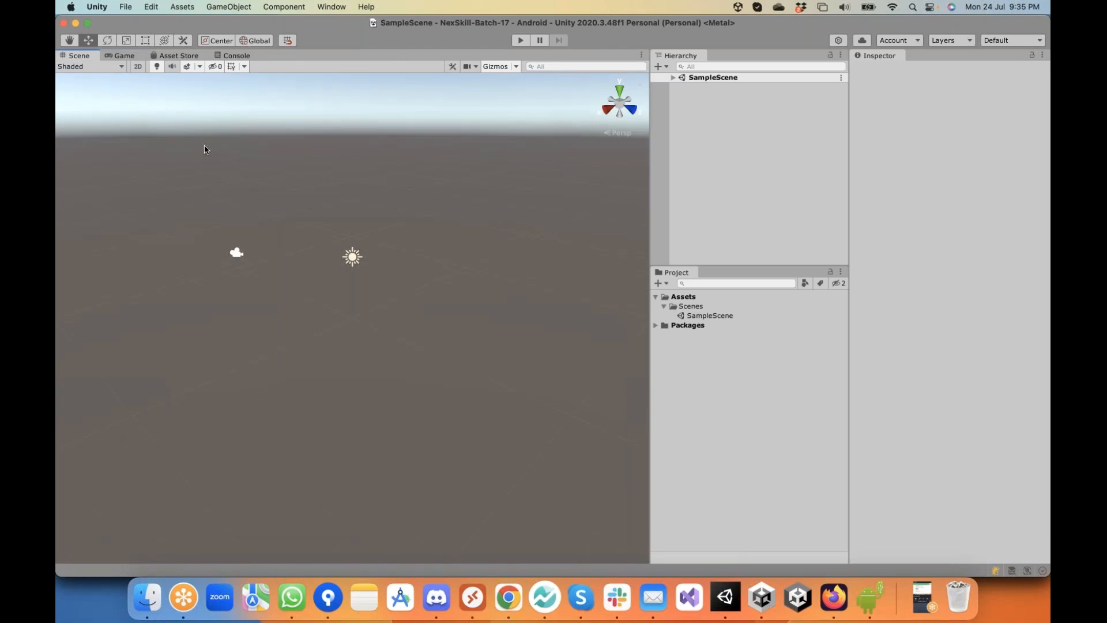
{"action": "left_click", "coordinate": [138, 67]}
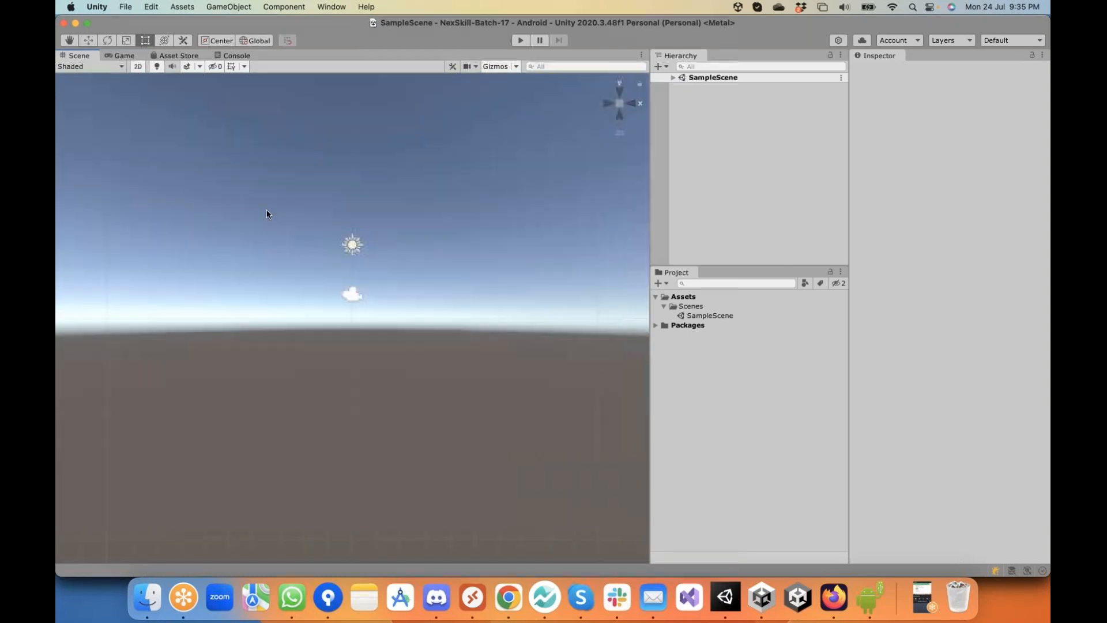
{"action": "left_click", "coordinate": [137, 67]}
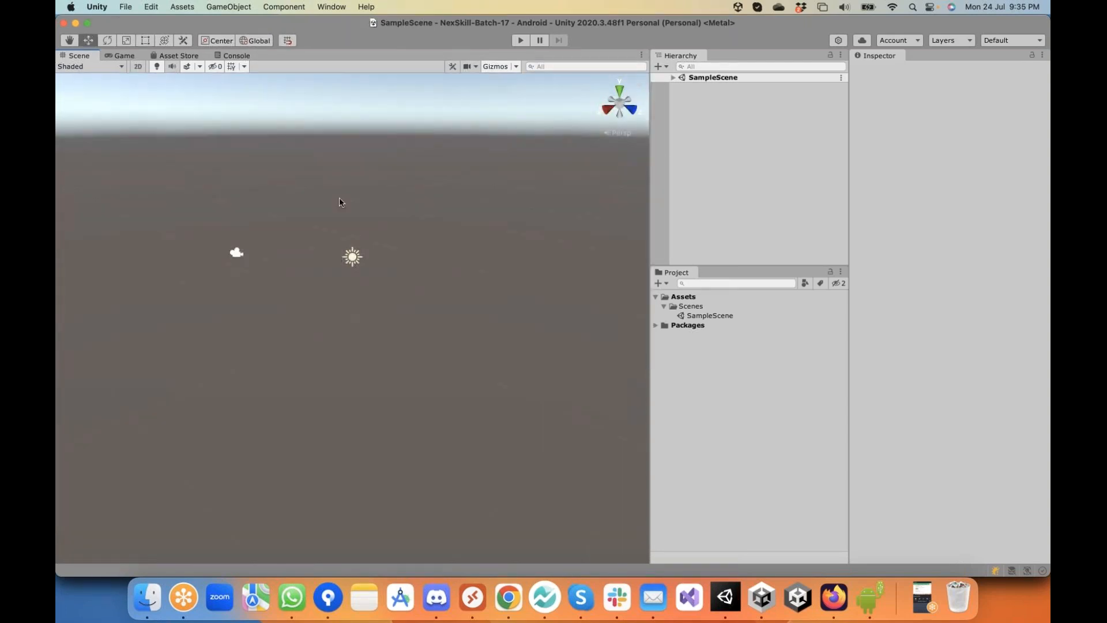